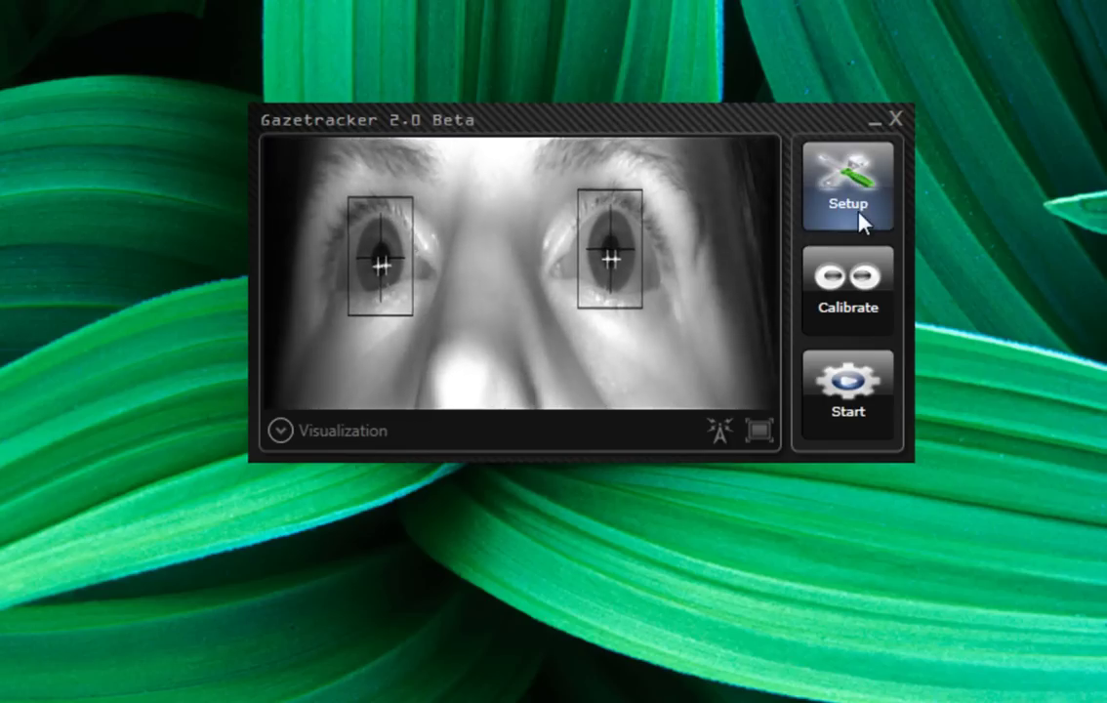
Step: Look through the Calibration, Network, Camera and Options setup pages and return to the Tracking settings
{"action": "left_click", "coordinate": [855, 205]}
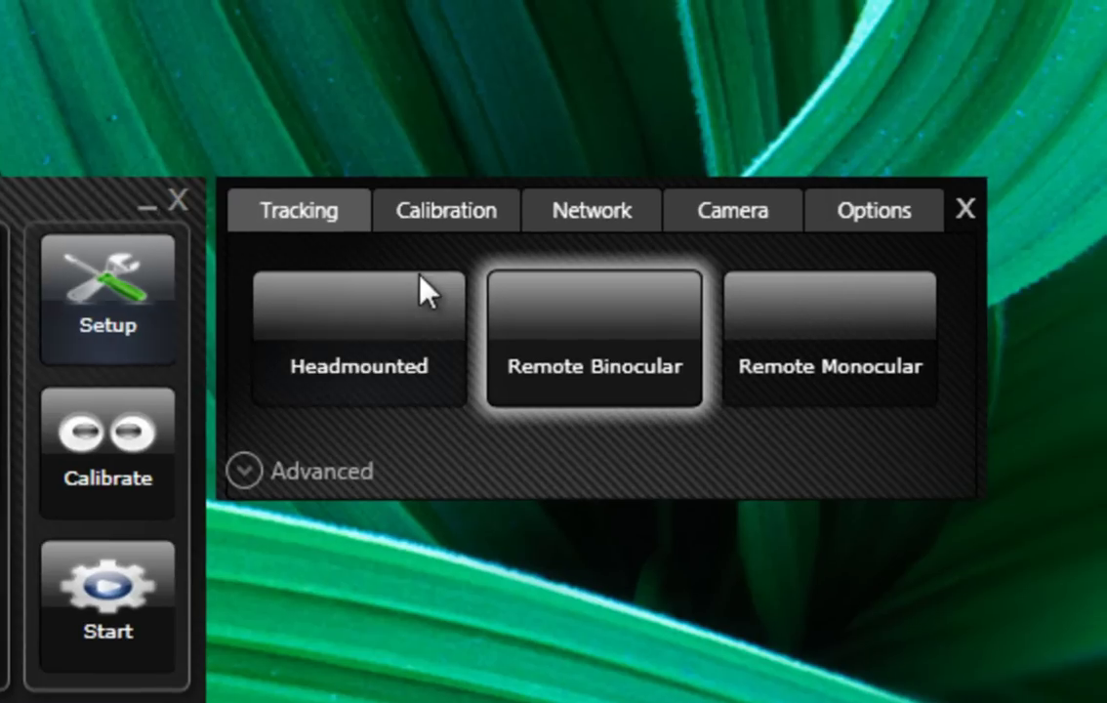
{"action": "left_click", "coordinate": [435, 217]}
{"action": "left_click", "coordinate": [615, 217]}
{"action": "left_click", "coordinate": [782, 217]}
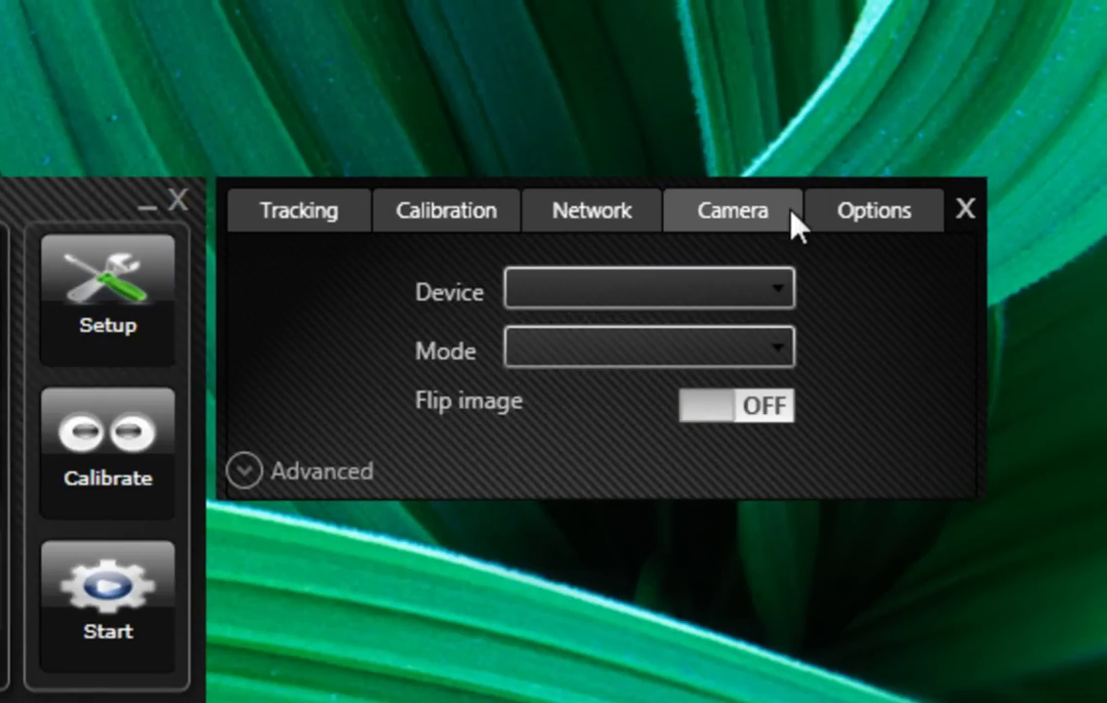
{"action": "left_click", "coordinate": [821, 217]}
{"action": "left_click", "coordinate": [682, 225]}
{"action": "left_click", "coordinate": [586, 221]}
{"action": "left_click", "coordinate": [444, 217]}
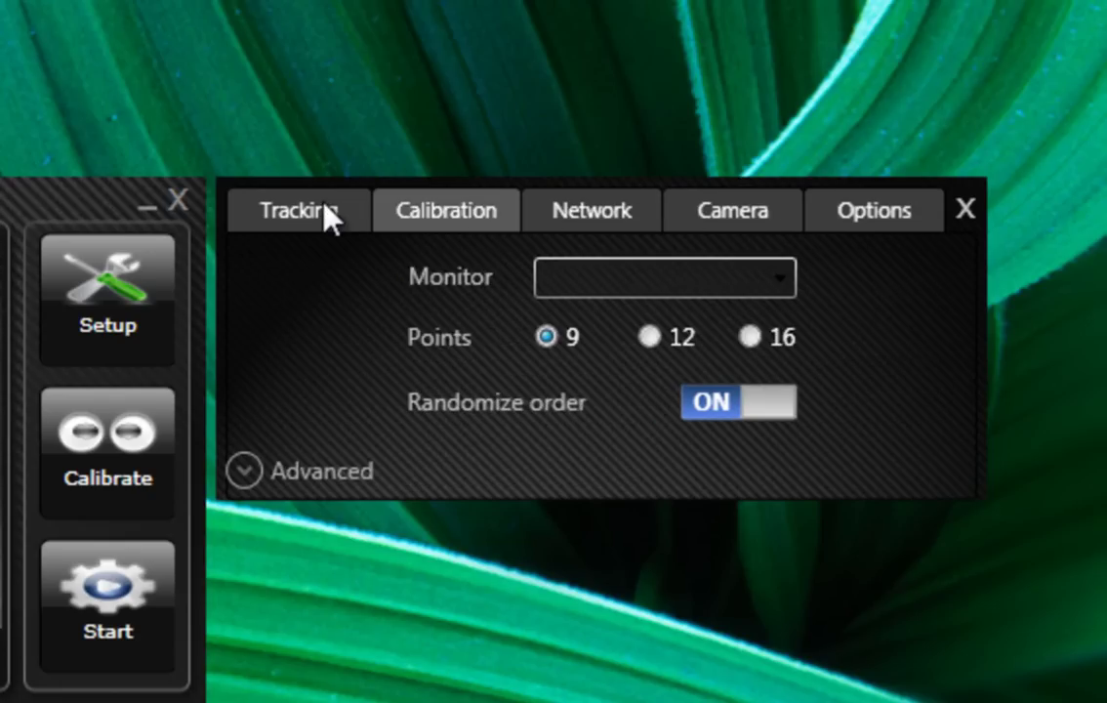
{"action": "left_click", "coordinate": [327, 217]}
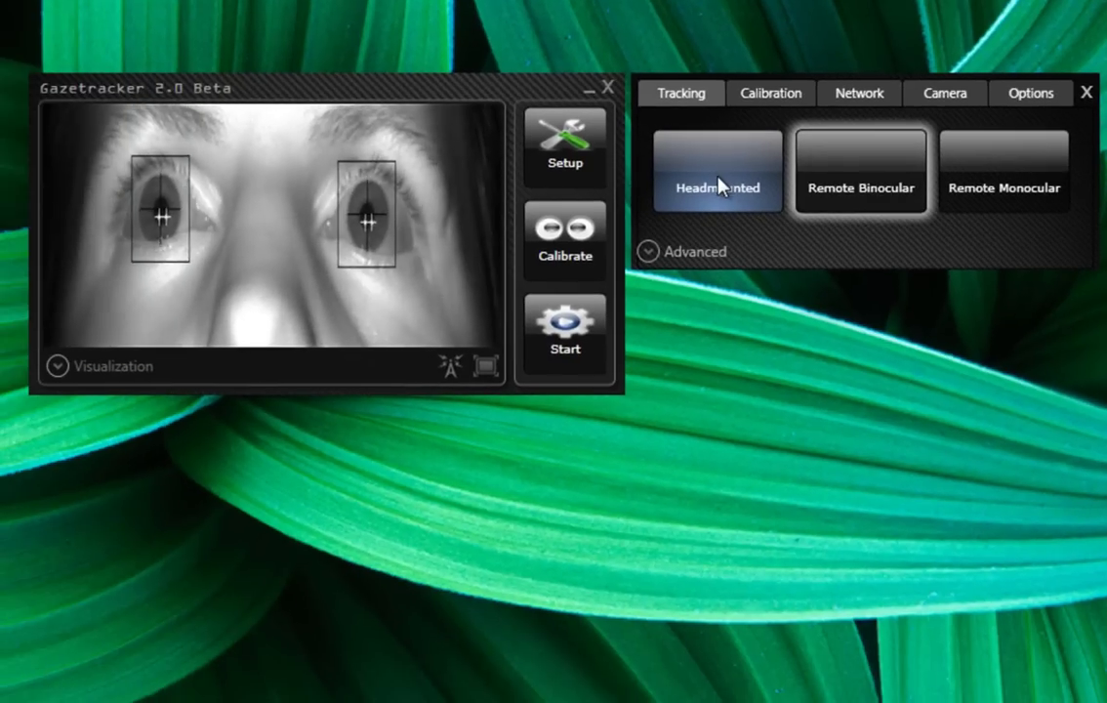
Step: Try the Headmounted and Remote Monocular tracking modes, ending with Remote Binocular selected
{"action": "left_click", "coordinate": [720, 186]}
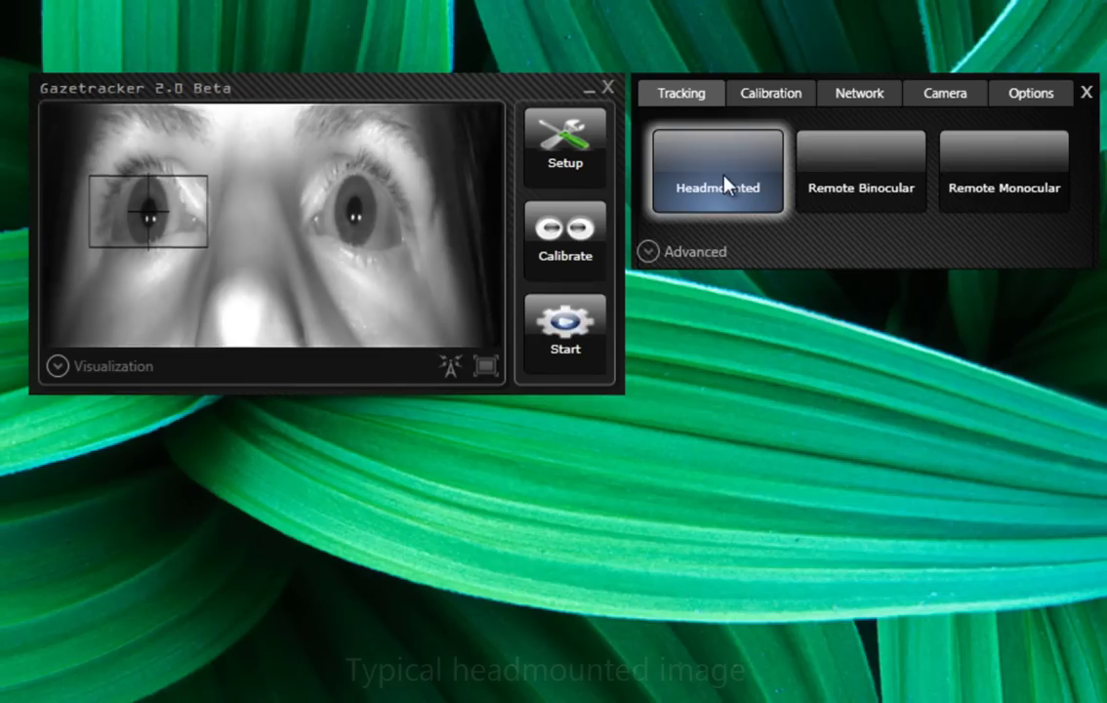
{"action": "left_click", "coordinate": [858, 173]}
{"action": "left_click", "coordinate": [977, 182]}
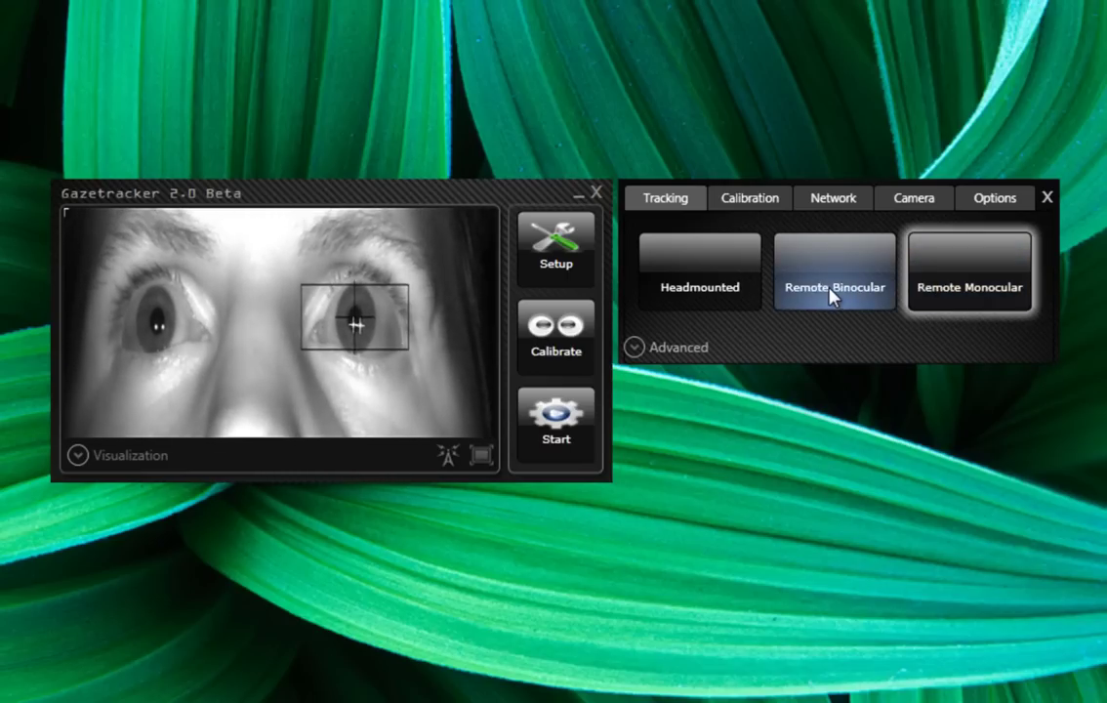
{"action": "left_click", "coordinate": [827, 290]}
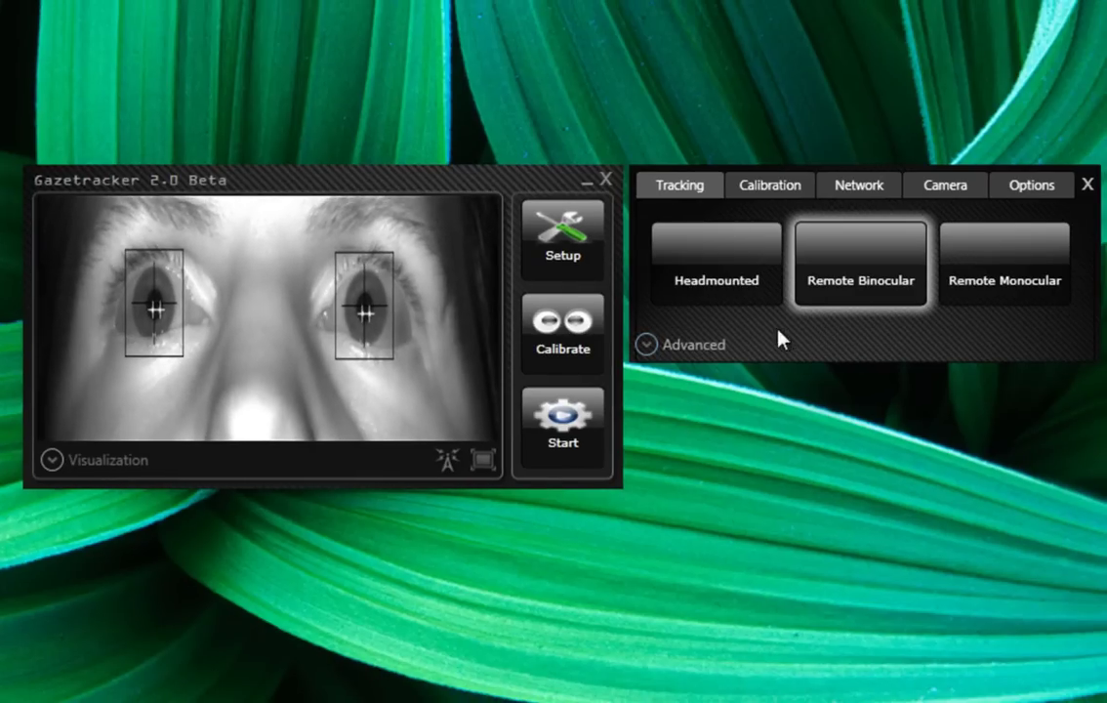
Step: Turn off automatic pupil and glint detection and fine-tune both sensitivities while viewing the processed image
{"action": "left_click", "coordinate": [700, 350]}
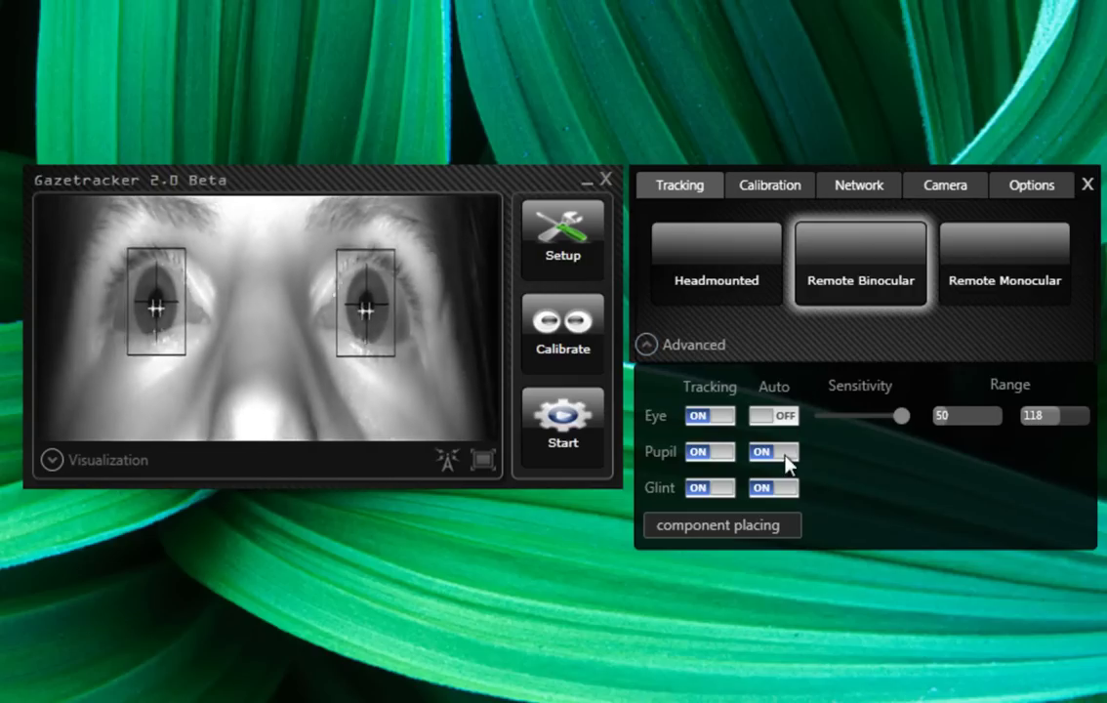
{"action": "left_click", "coordinate": [785, 453]}
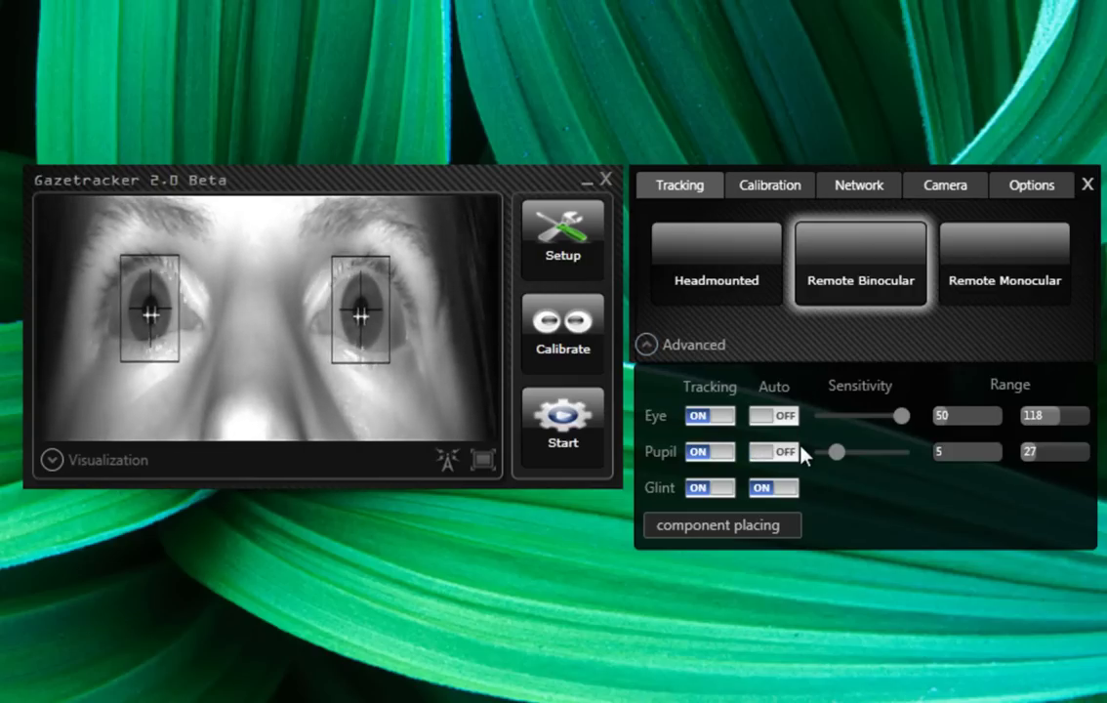
{"action": "left_click", "coordinate": [132, 460]}
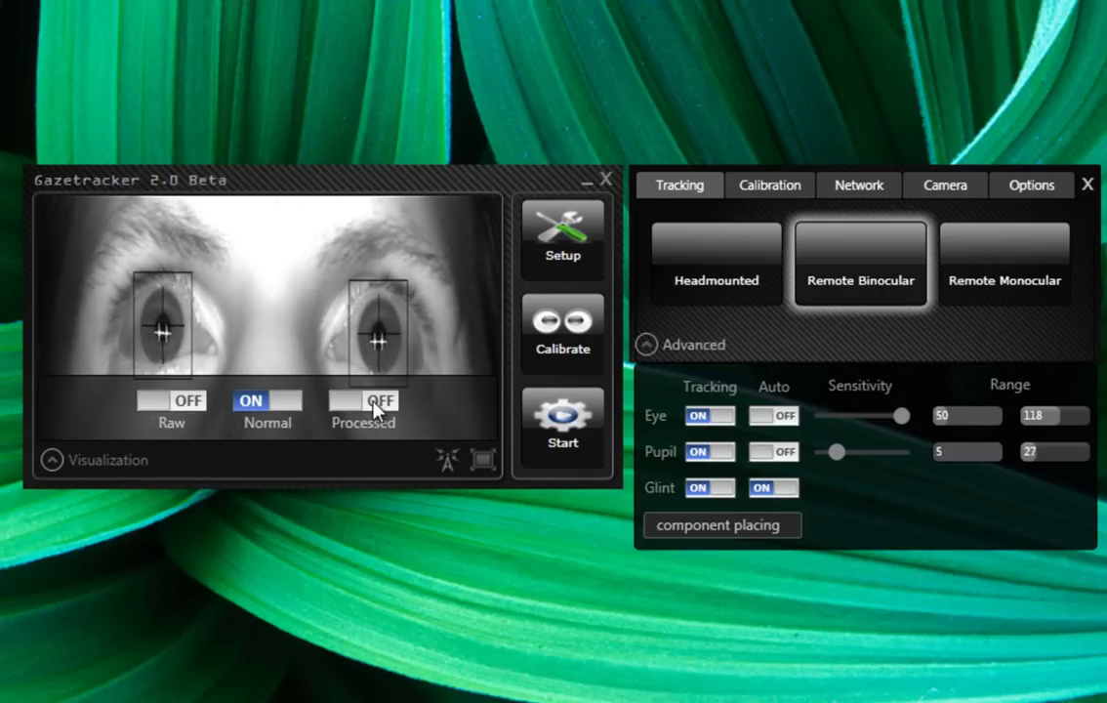
{"action": "left_click", "coordinate": [379, 408]}
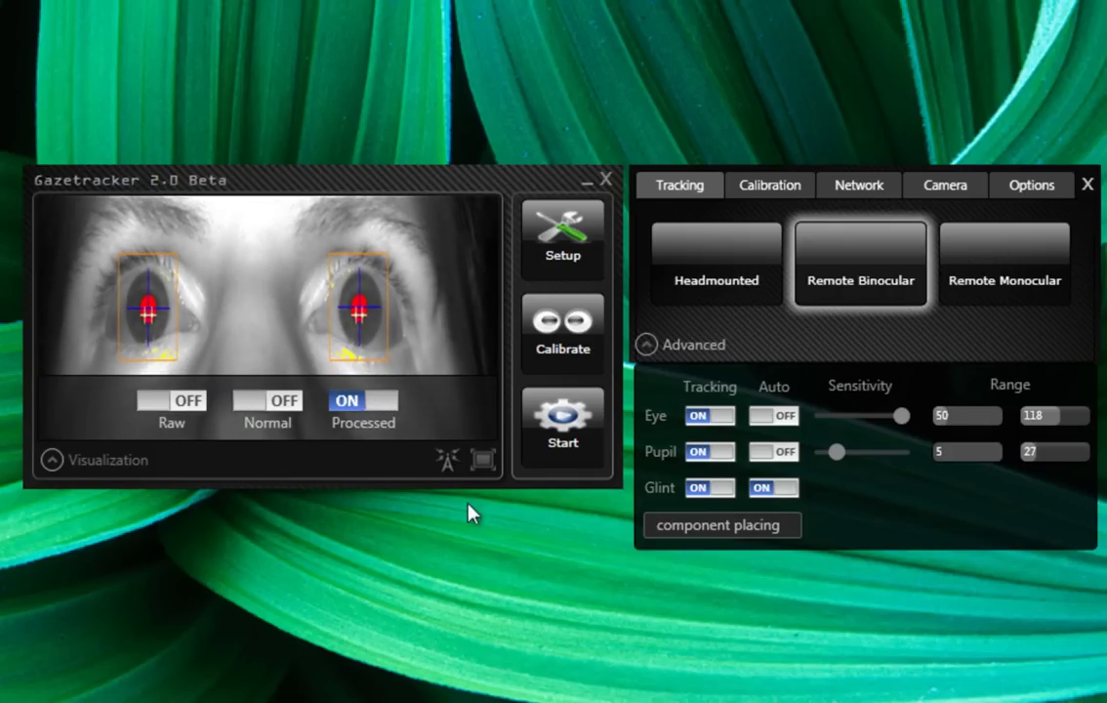
{"action": "left_click_drag", "start_coordinate": [837, 454], "coordinate": [840, 455]}
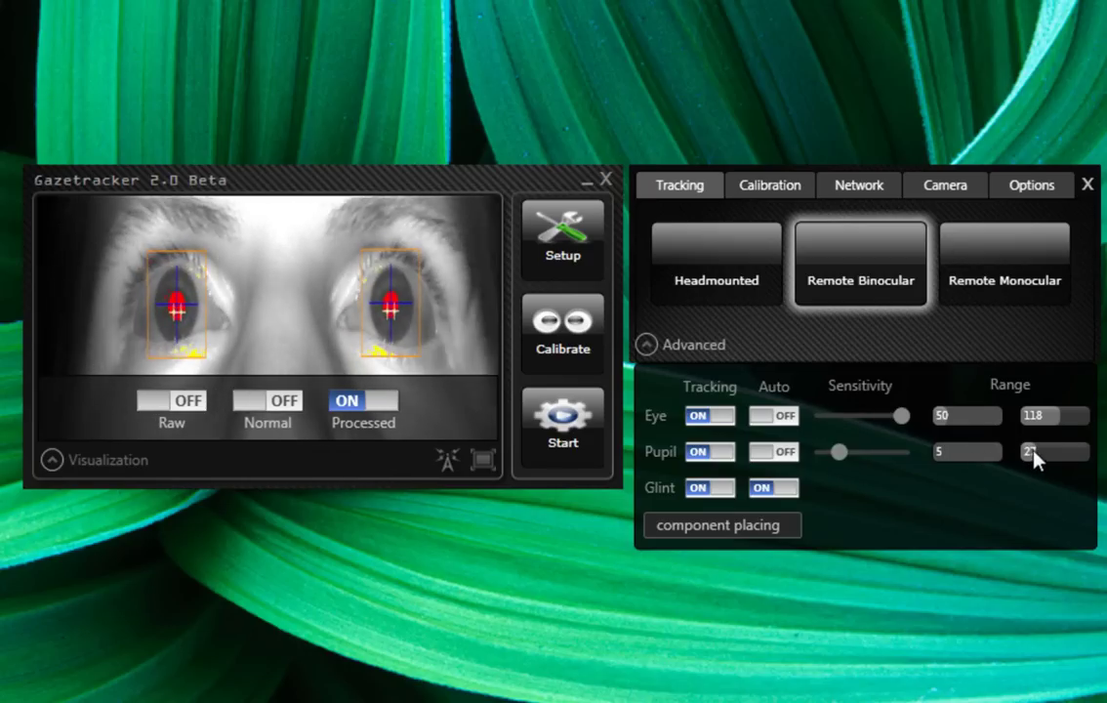
{"action": "left_click", "coordinate": [783, 488]}
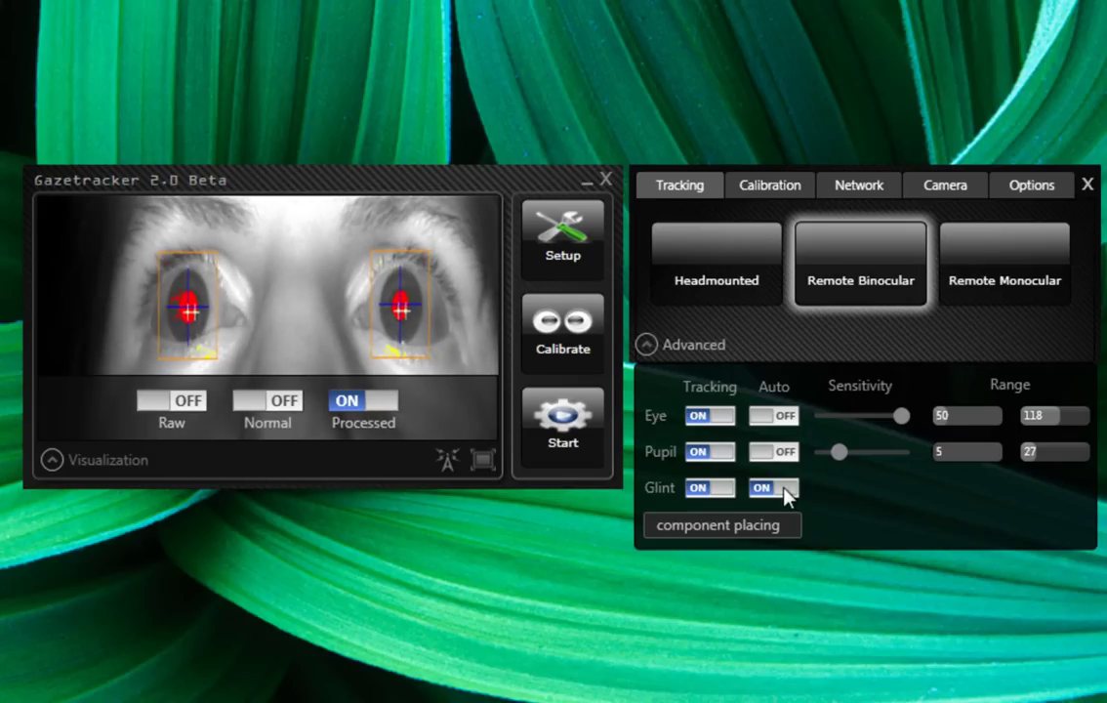
{"action": "mouse_move", "coordinate": [884, 487]}
{"action": "left_mouse_down"}
{"action": "mouse_move", "coordinate": [867, 492]}
{"action": "mouse_move", "coordinate": [890, 496]}
{"action": "mouse_move", "coordinate": [878, 494]}
{"action": "left_mouse_up"}
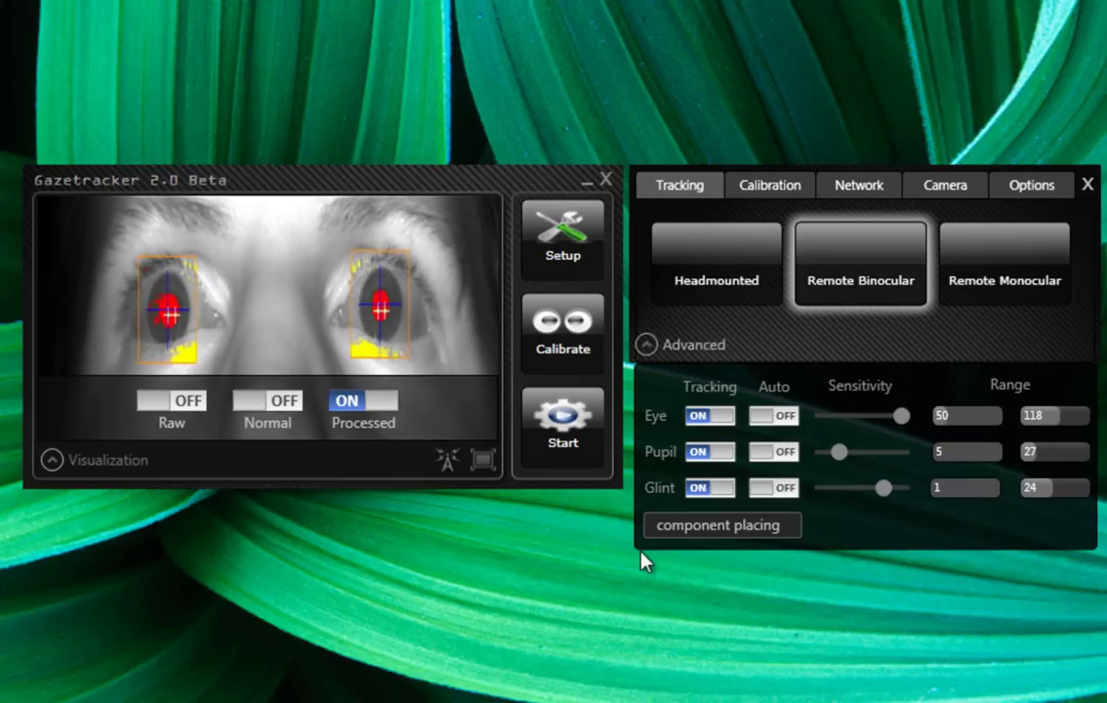
Step: Set the component placing to 2 IR sources, move both closer to the camera below the screen, and save the layout
{"action": "left_click", "coordinate": [771, 530]}
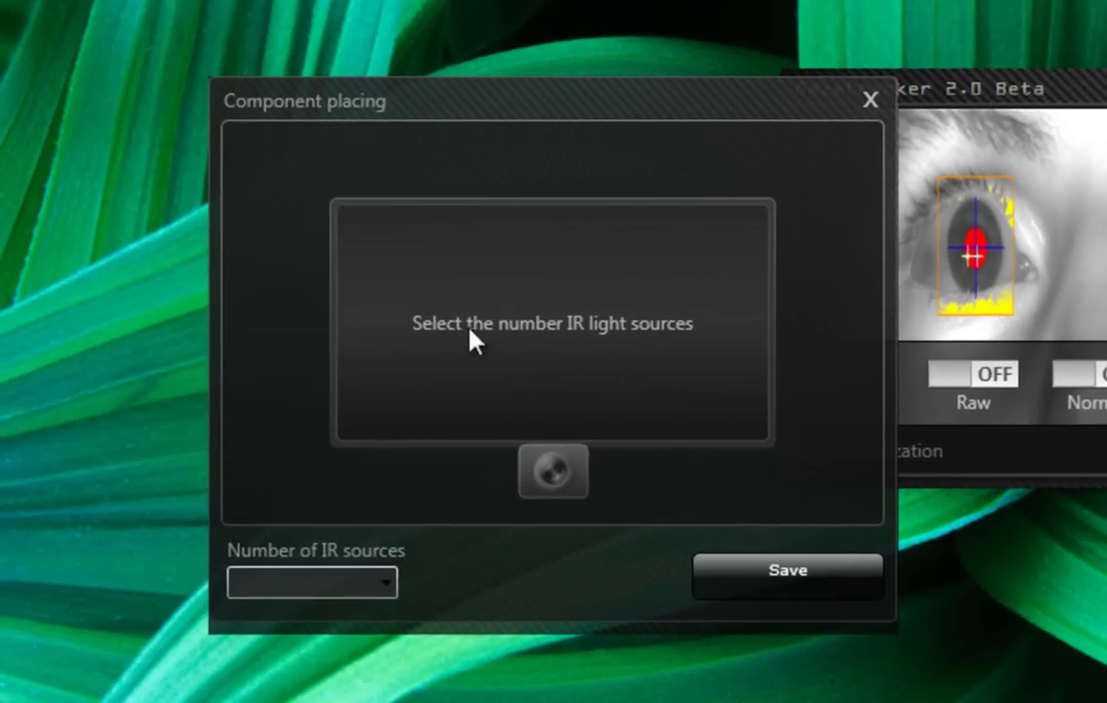
{"action": "left_click", "coordinate": [334, 578]}
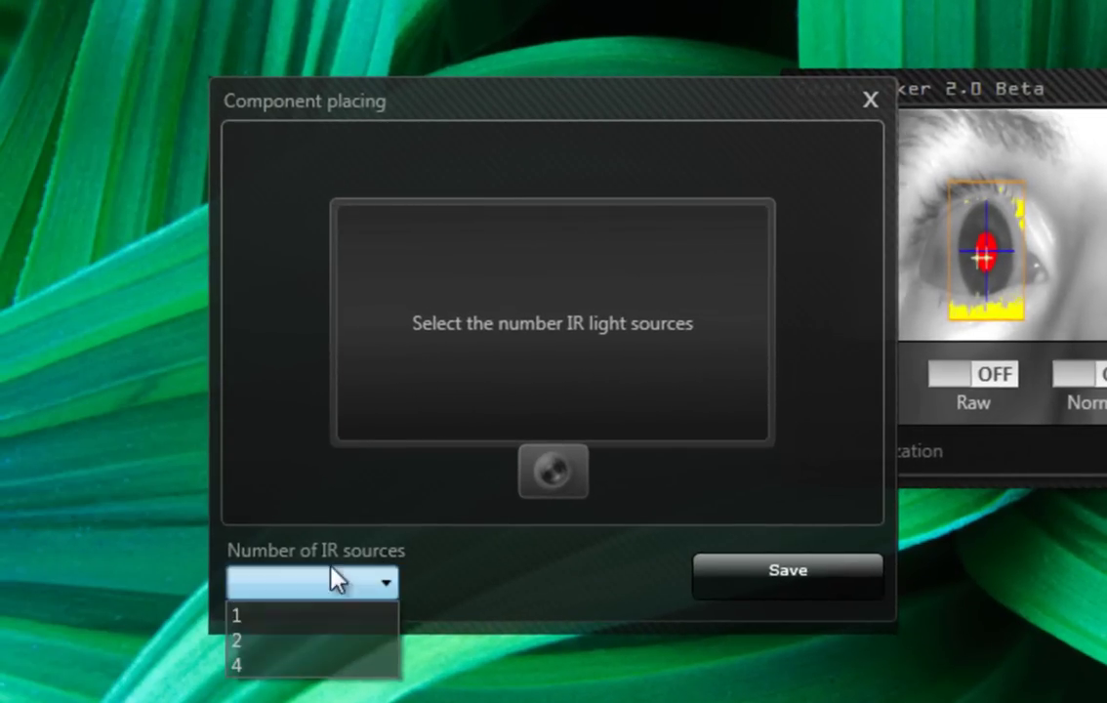
{"action": "left_click", "coordinate": [315, 645]}
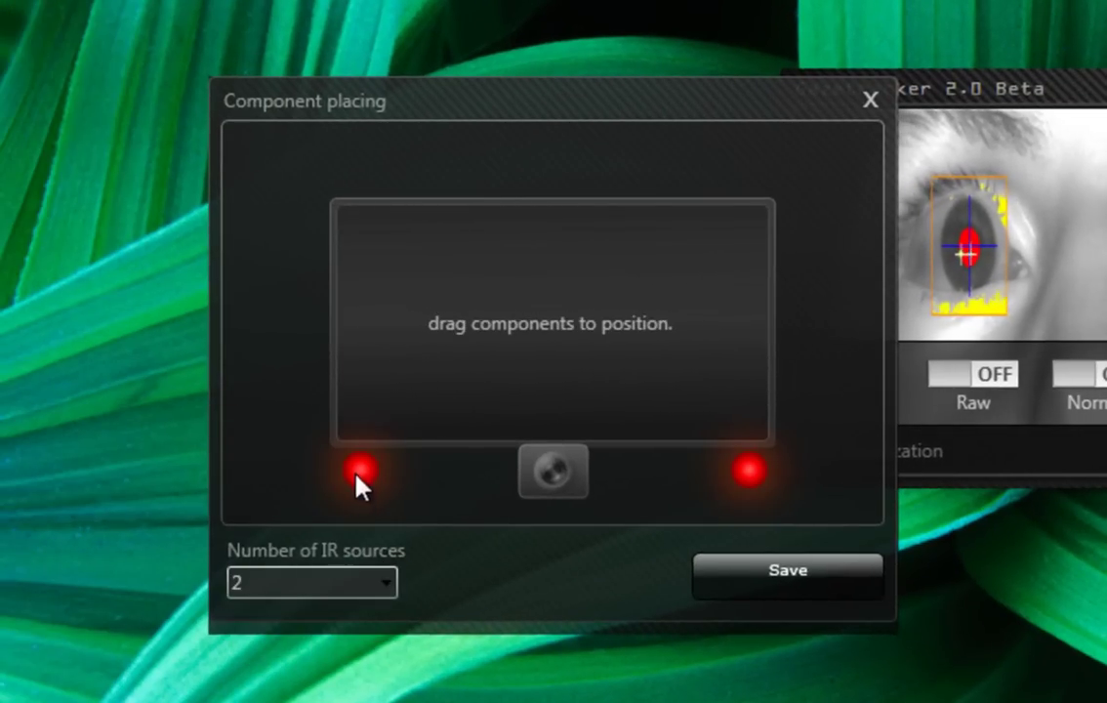
{"action": "left_click_drag", "start_coordinate": [358, 476], "coordinate": [418, 472]}
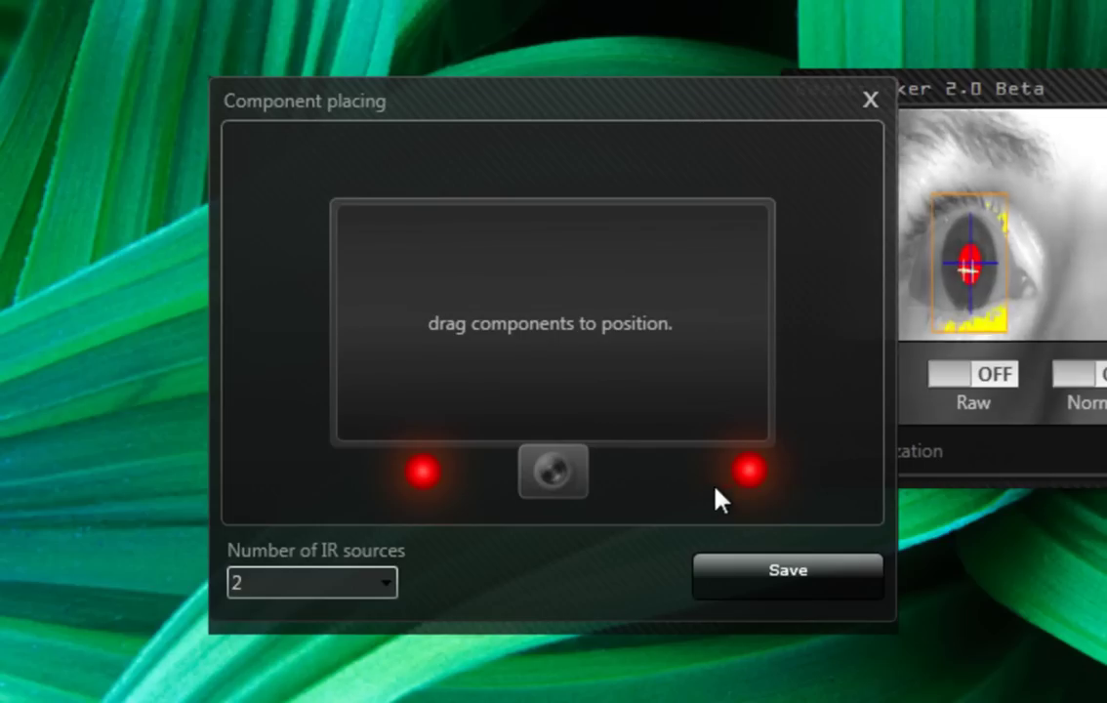
{"action": "left_click_drag", "start_coordinate": [739, 485], "coordinate": [668, 494]}
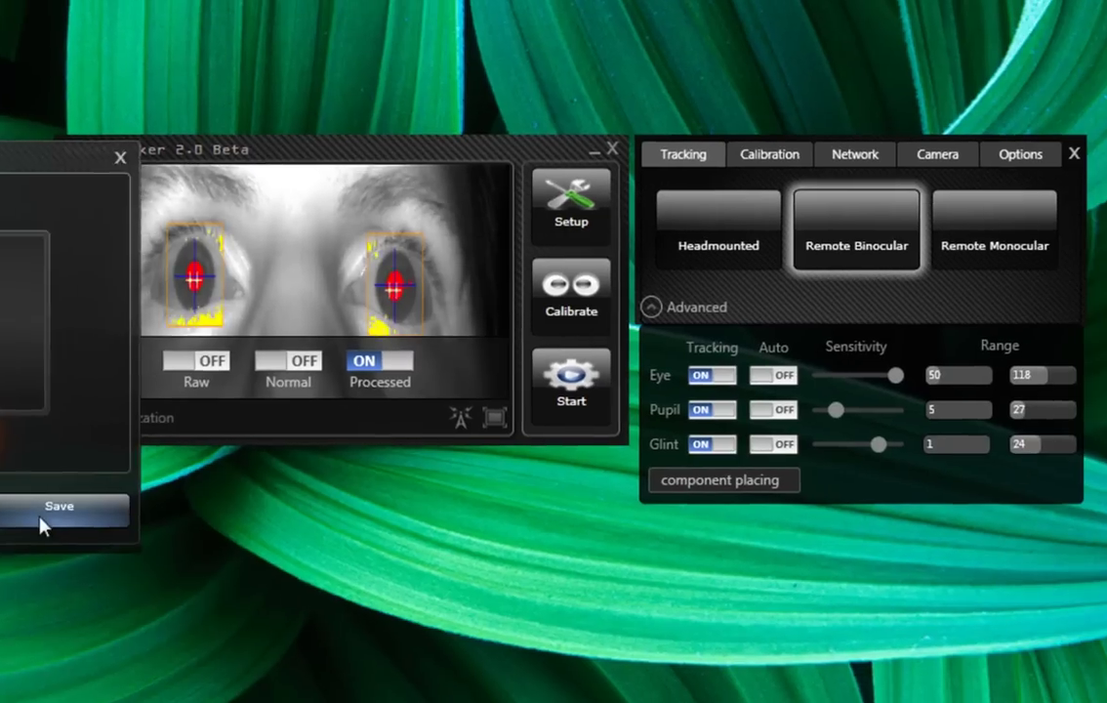
{"action": "left_click", "coordinate": [41, 509]}
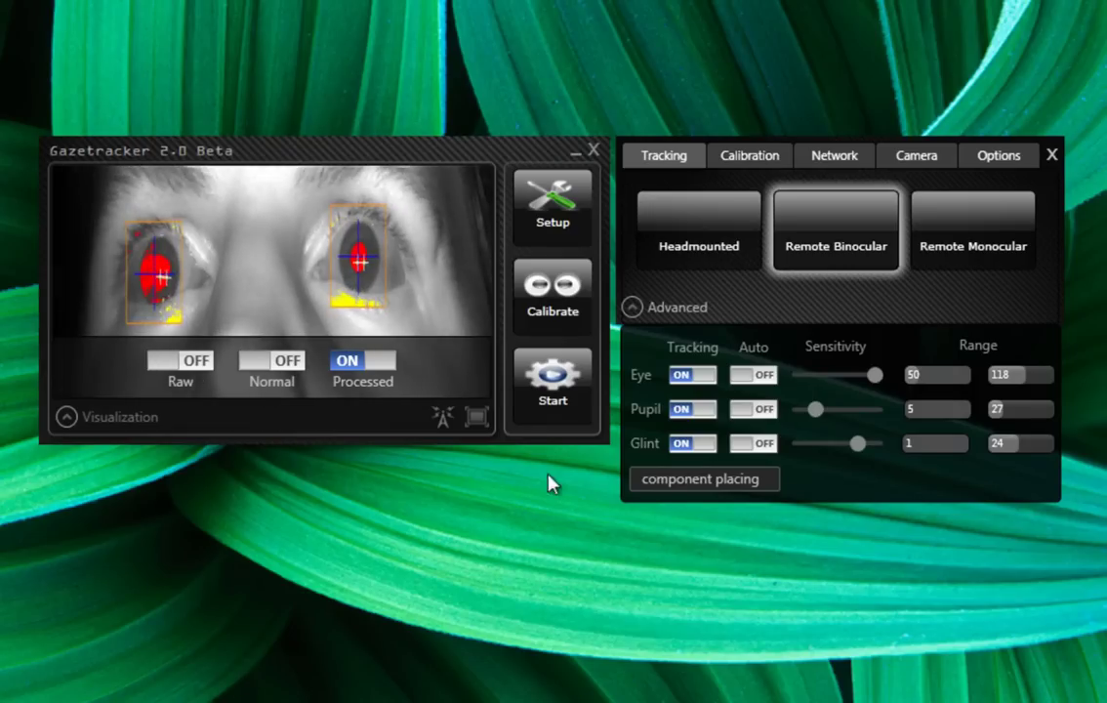
Step: Re-enable automatic pupil and glint detection, collapsing the advanced settings, and restore the normal camera visualization
{"action": "left_click", "coordinate": [754, 410]}
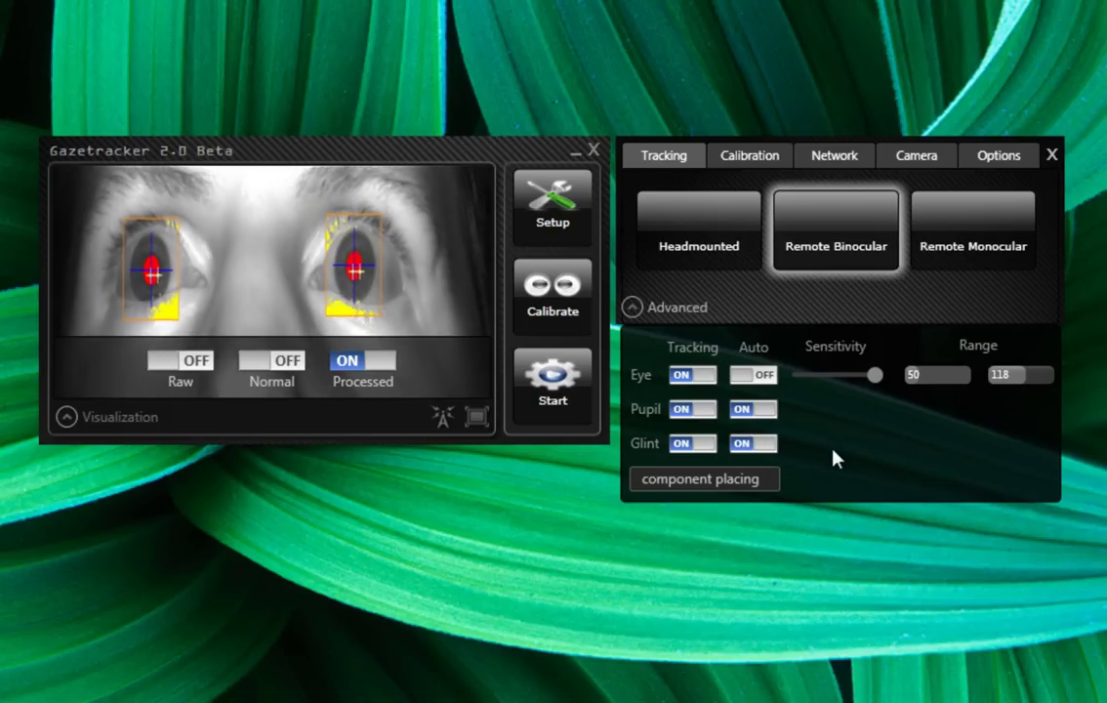
{"action": "left_click", "coordinate": [700, 308]}
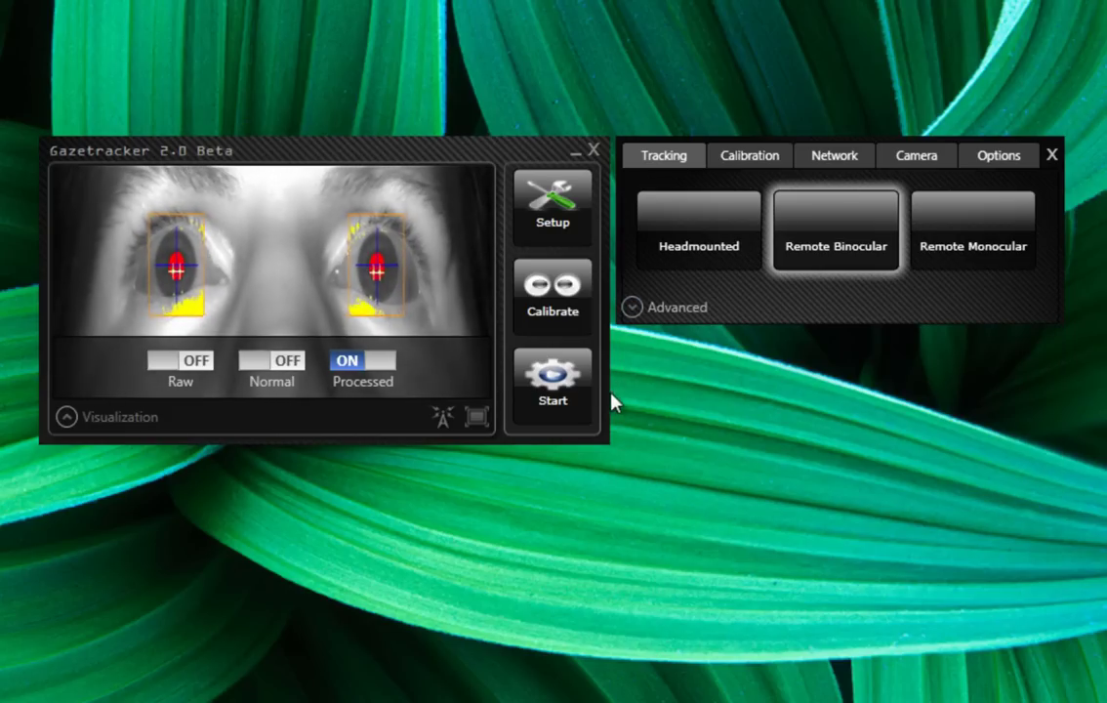
{"action": "left_click", "coordinate": [278, 363]}
{"action": "left_click", "coordinate": [125, 420]}
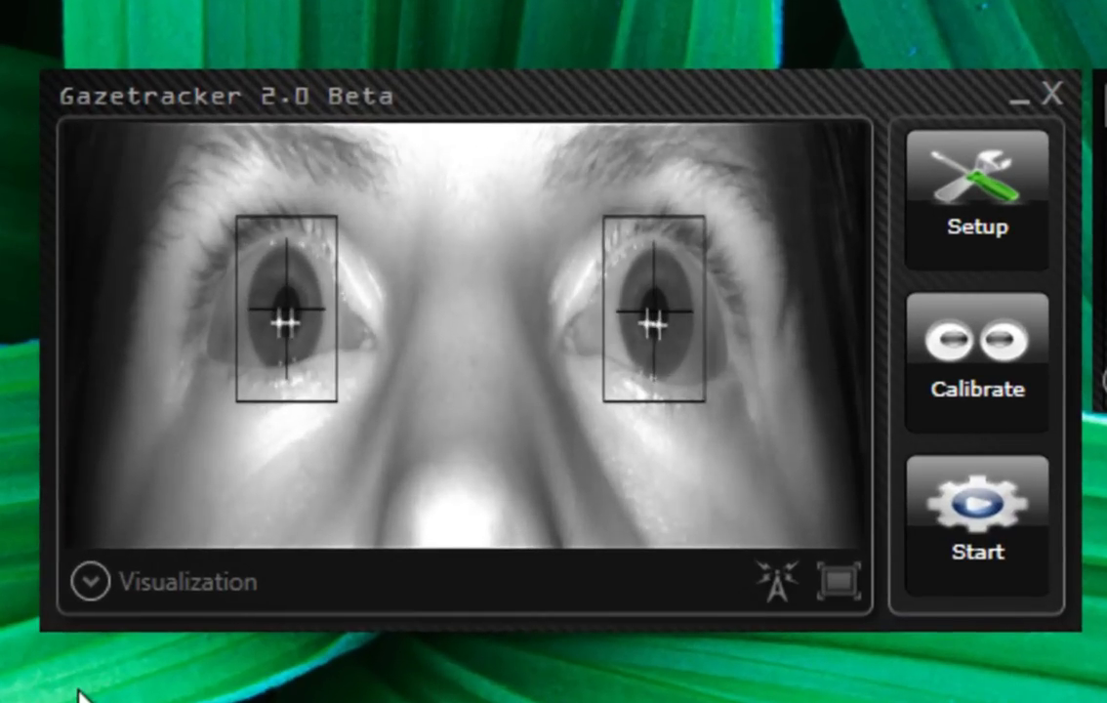
Step: Review the calibration settings, including the advanced colours, speed and screen size options, and close the setup
{"action": "mouse_move", "coordinate": [531, 415]}
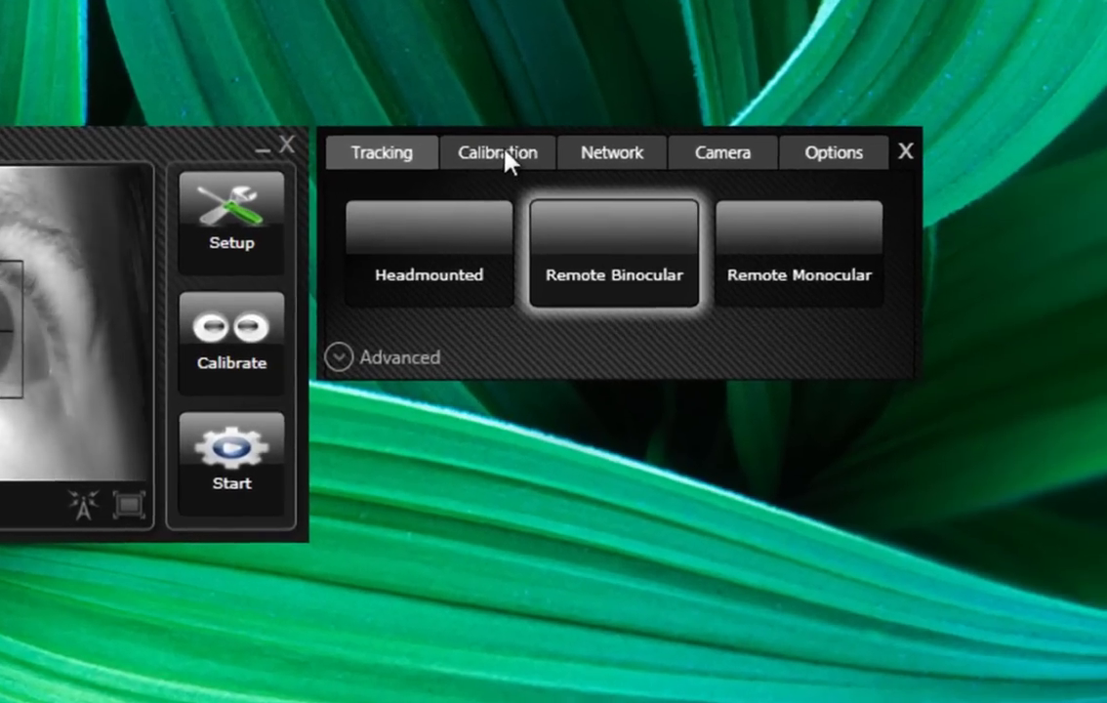
{"action": "left_click", "coordinate": [1067, 161]}
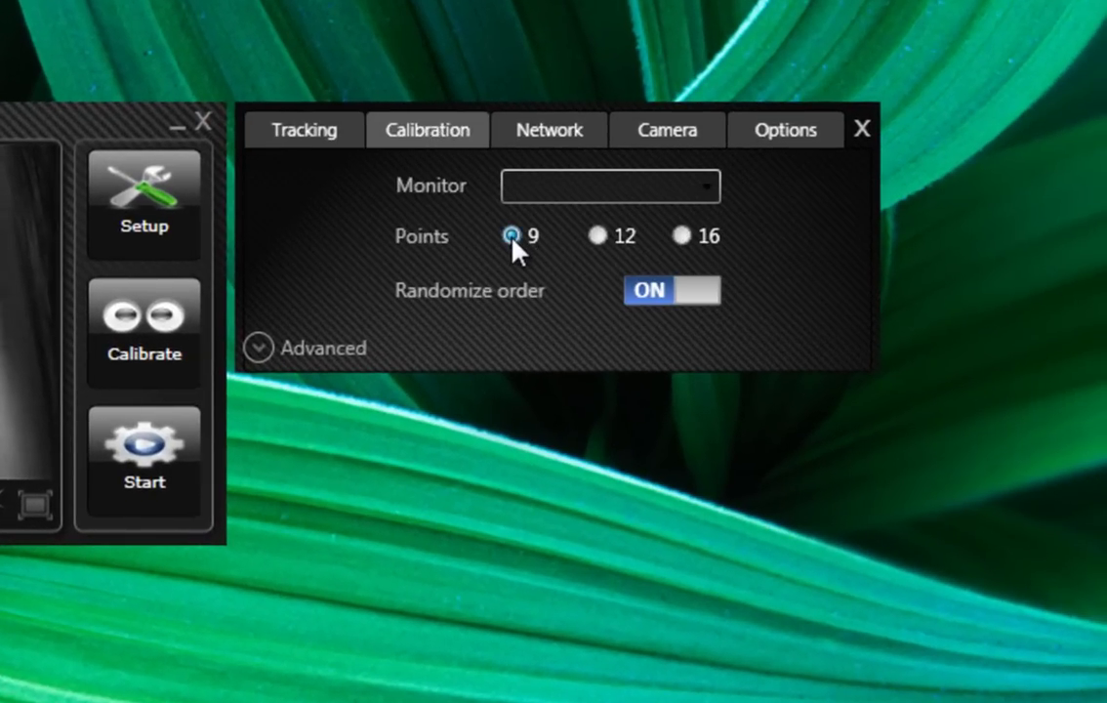
{"action": "left_click", "coordinate": [350, 358]}
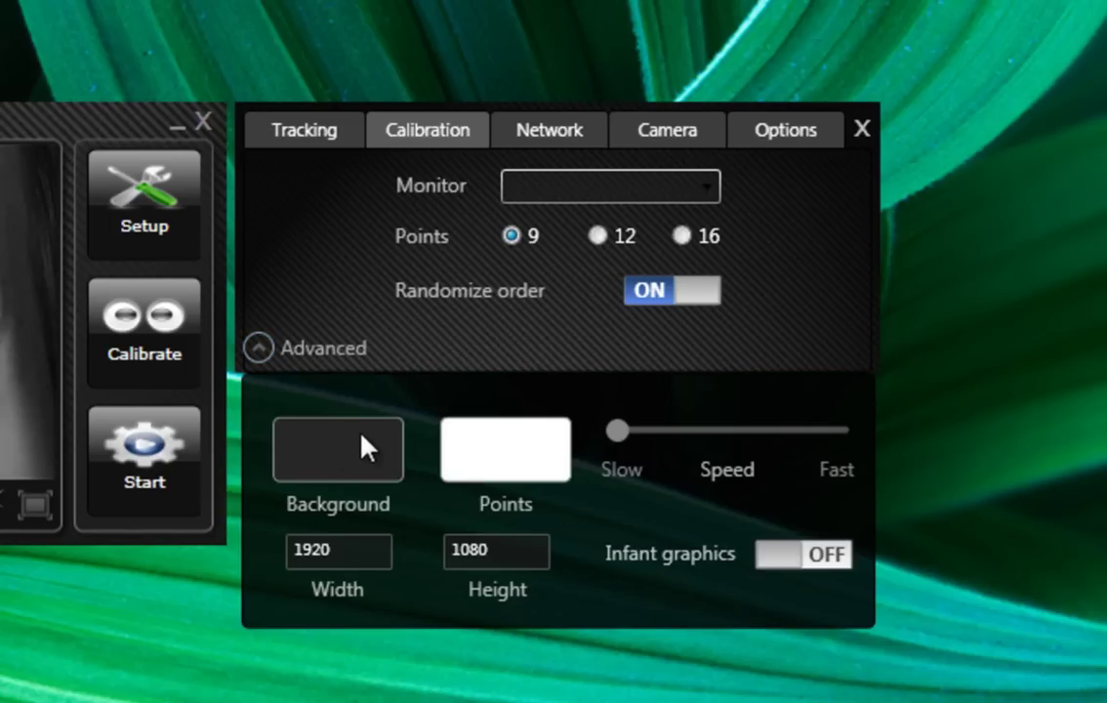
{"action": "left_click", "coordinate": [340, 351]}
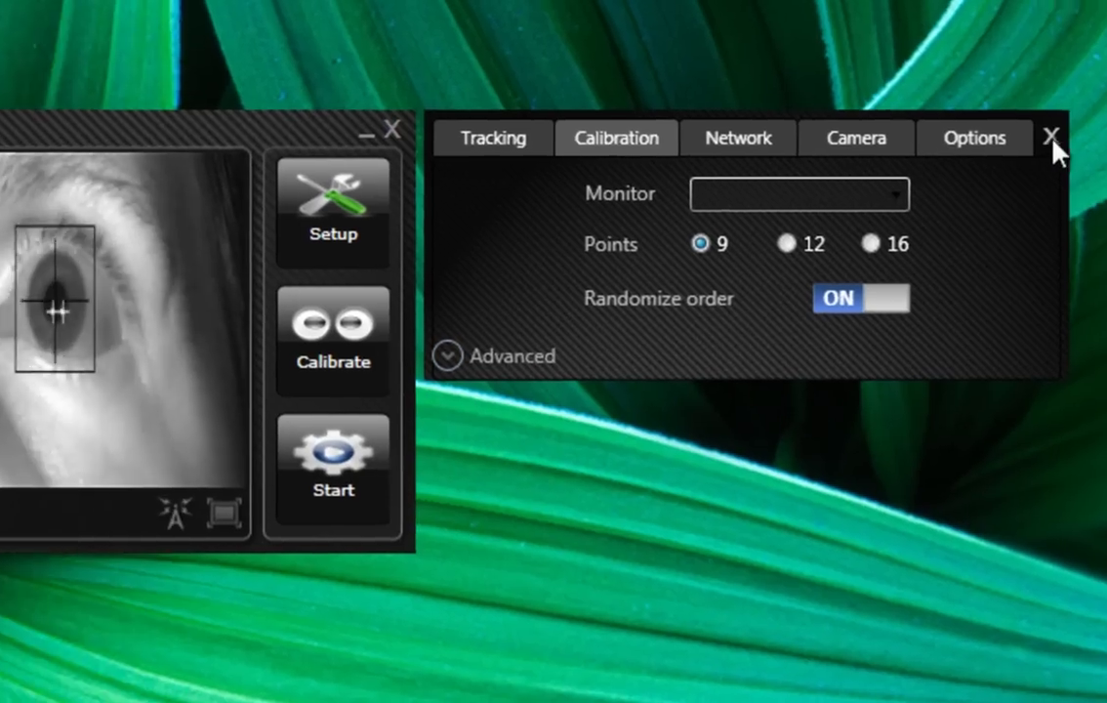
{"action": "left_click", "coordinate": [1051, 139]}
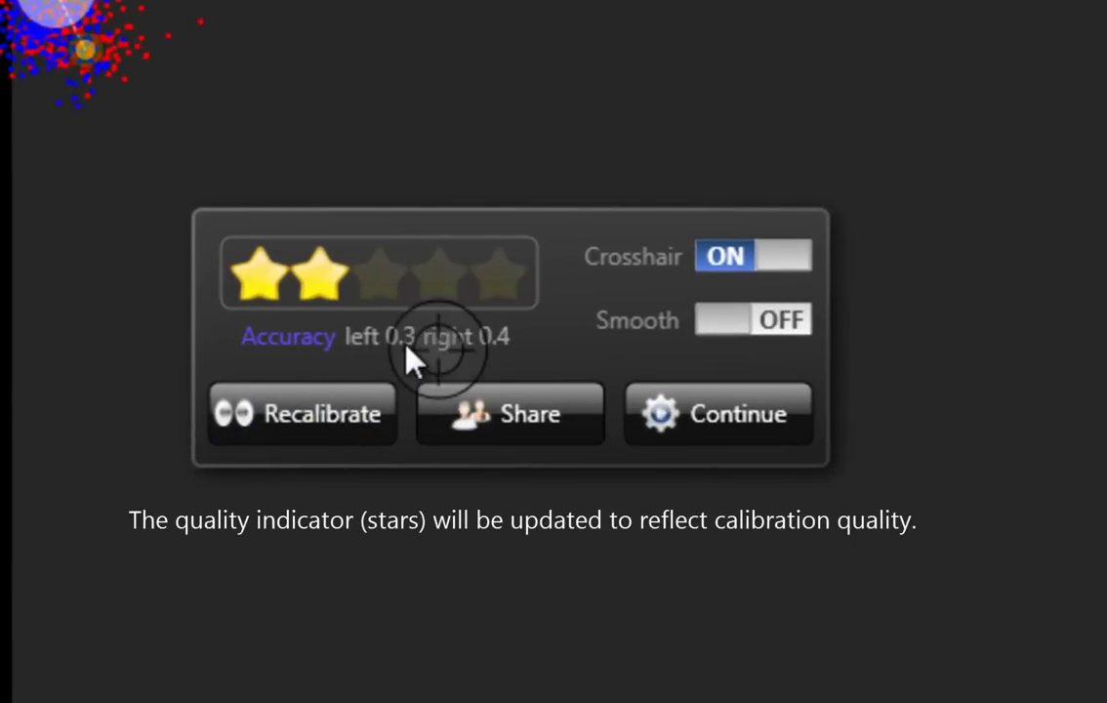
Step: Turn off the crosshair and recalculate the accuracy for a 600 mm screen distance before accepting the calibration
{"action": "left_click", "coordinate": [748, 256]}
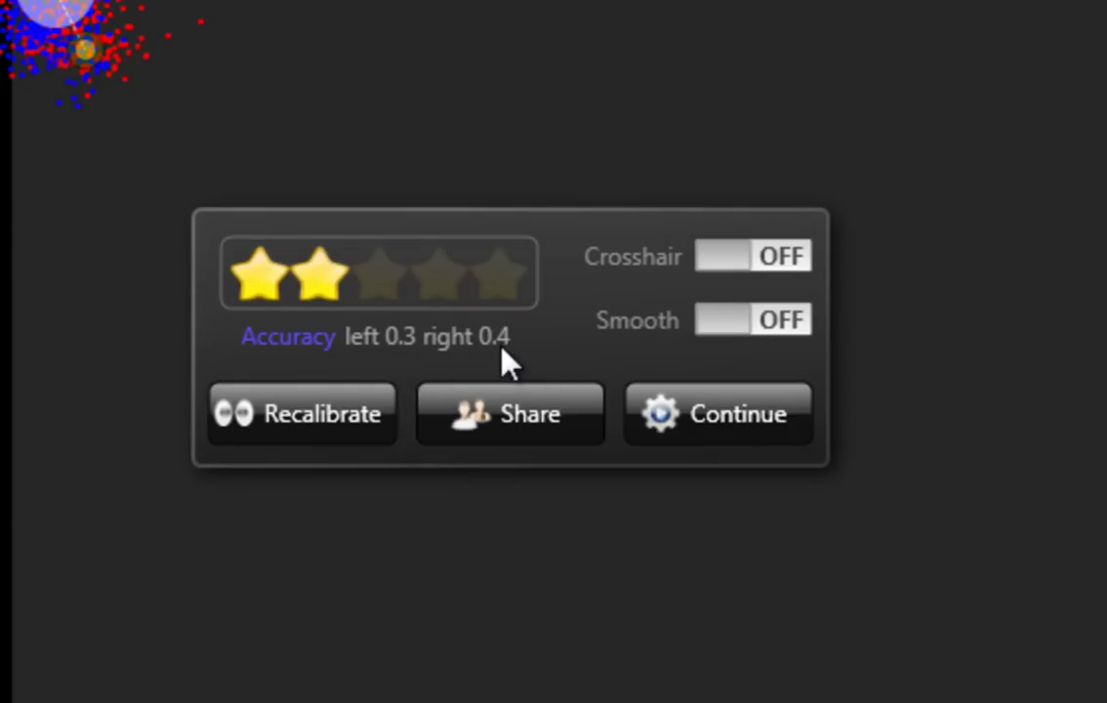
{"action": "left_click", "coordinate": [286, 336]}
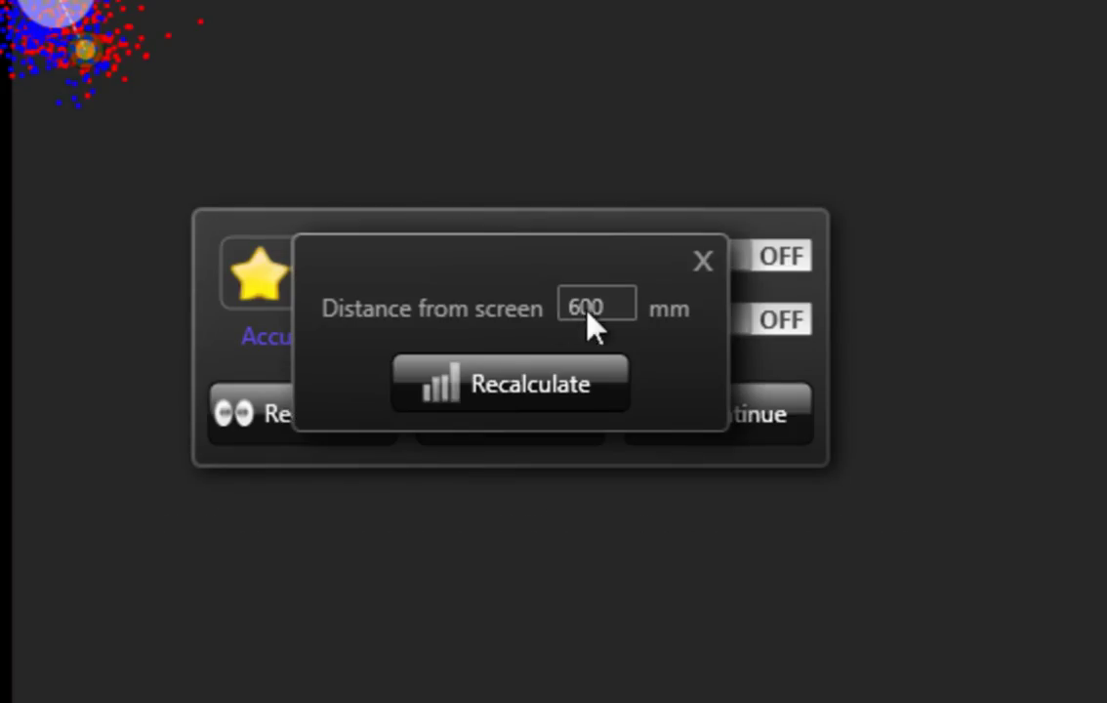
{"action": "left_click", "coordinate": [616, 310]}
{"action": "key", "text": "Return"}
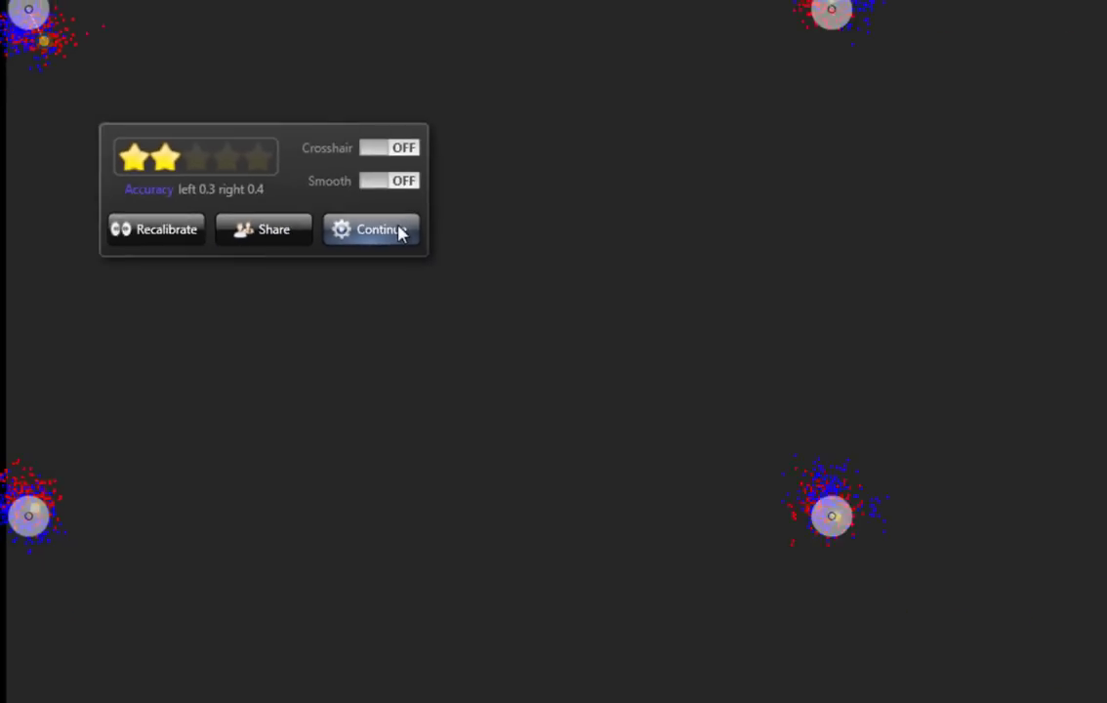
{"action": "left_click", "coordinate": [399, 232]}
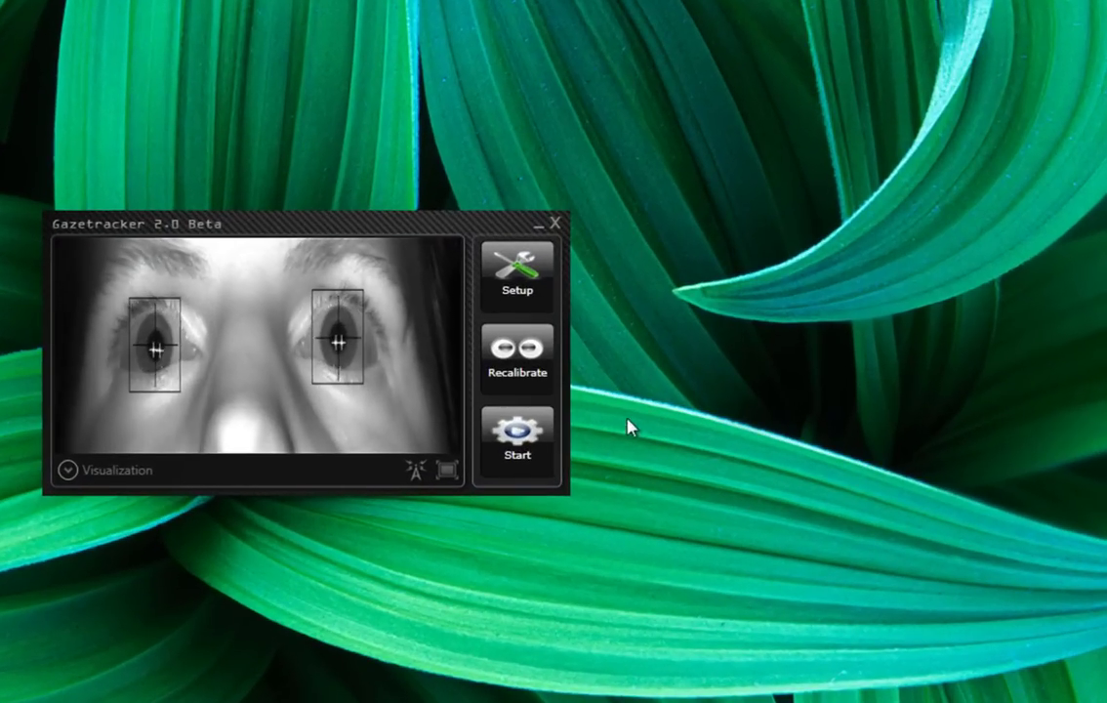
Step: Review the eye mouse and logging settings in the setup options, including the advanced ones
{"action": "left_click", "coordinate": [545, 279]}
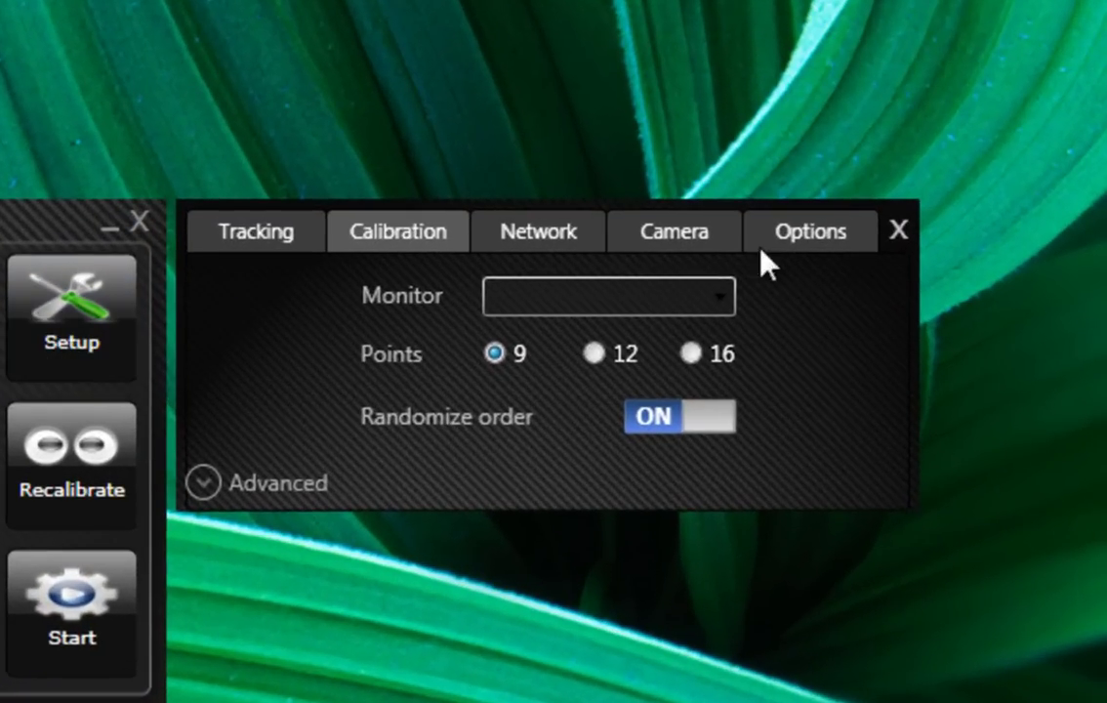
{"action": "left_click", "coordinate": [812, 239]}
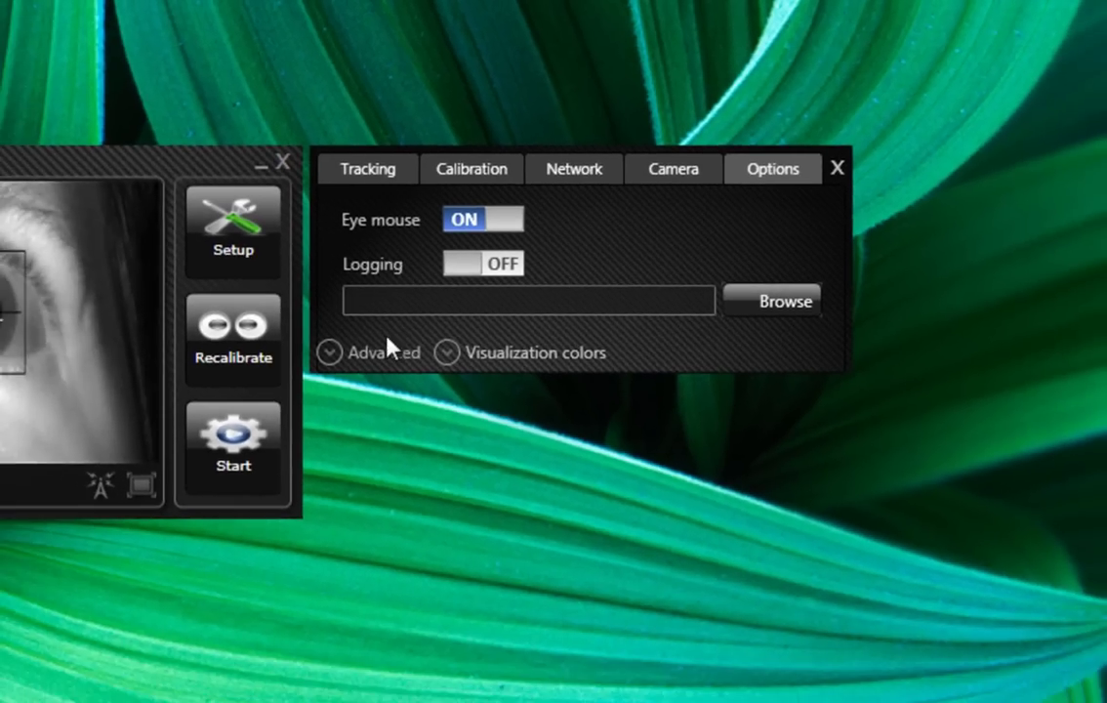
{"action": "left_click", "coordinate": [389, 350]}
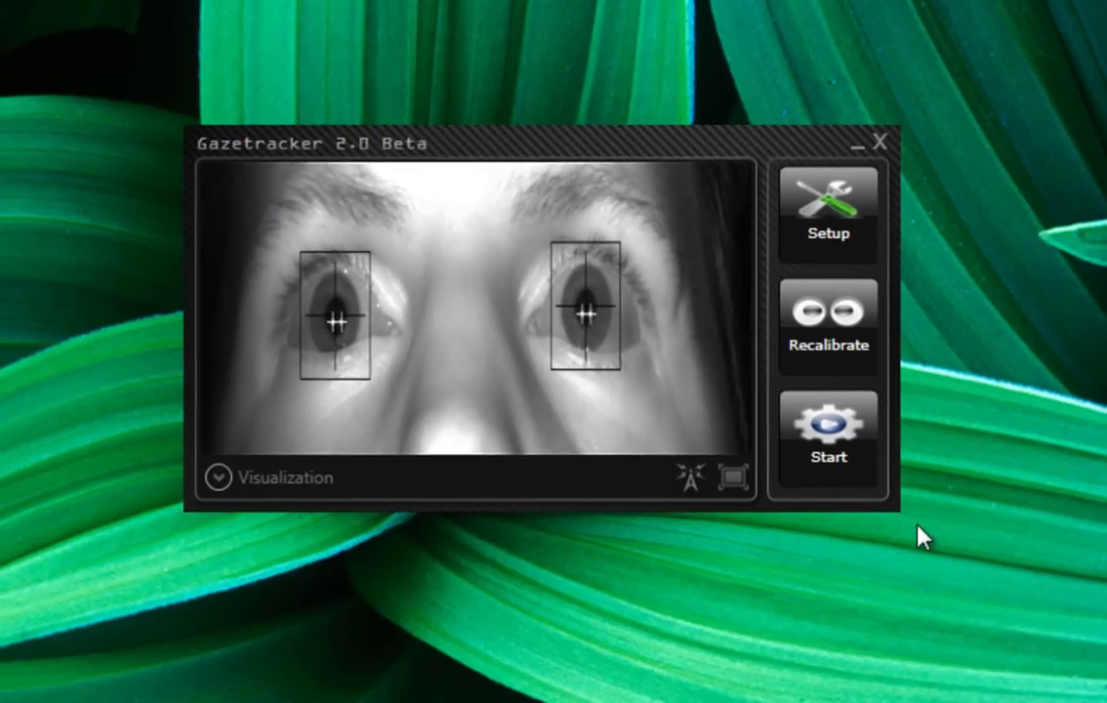
Step: Start the calibrated tracker to try the eye mouse, and stop it again
{"action": "left_click", "coordinate": [808, 436]}
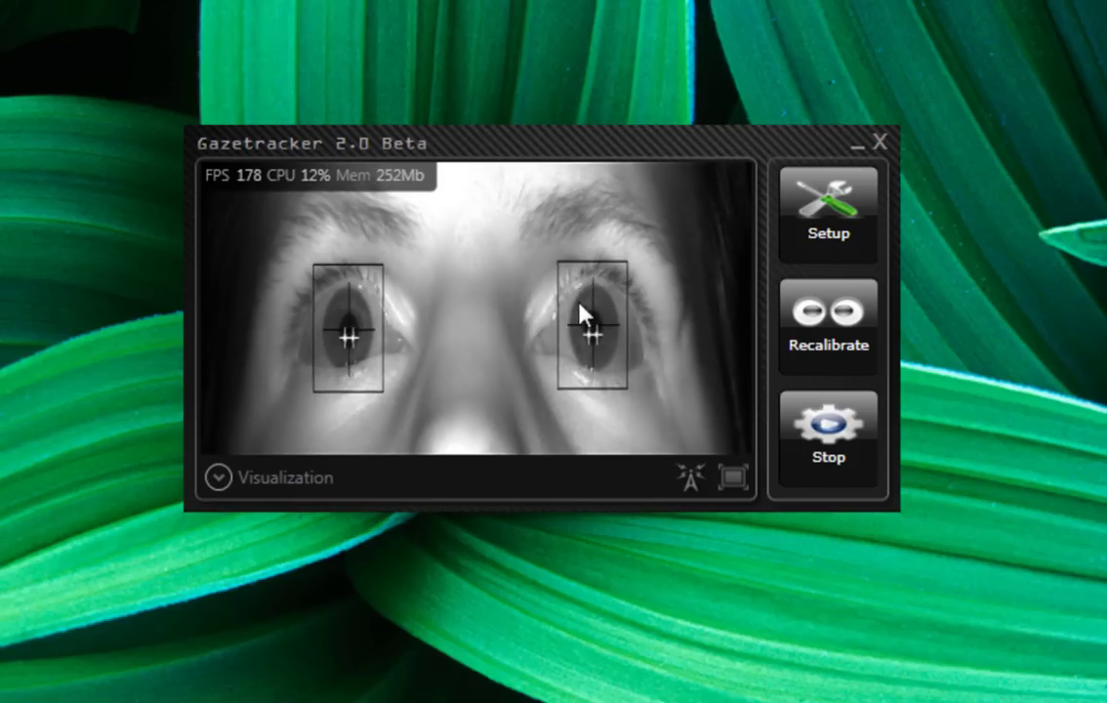
{"action": "left_click", "coordinate": [841, 455]}
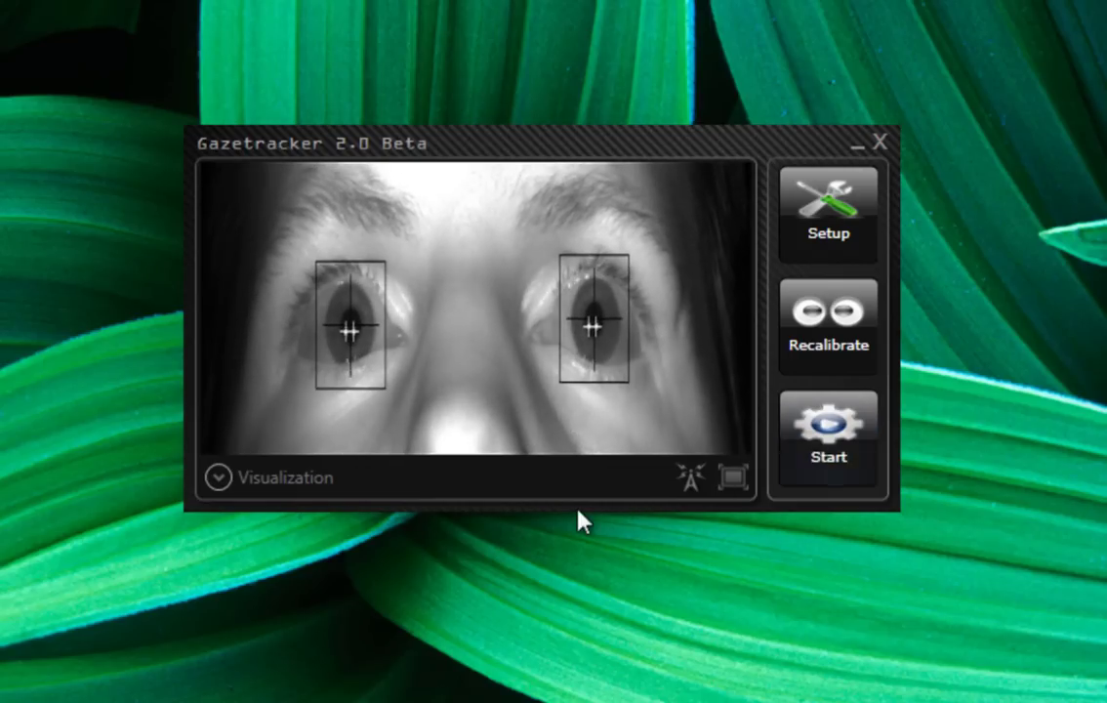
Step: Open the Gazetracker client and make sure the command server and data server are turned on in the tracker's network settings
{"action": "left_click", "coordinate": [691, 487]}
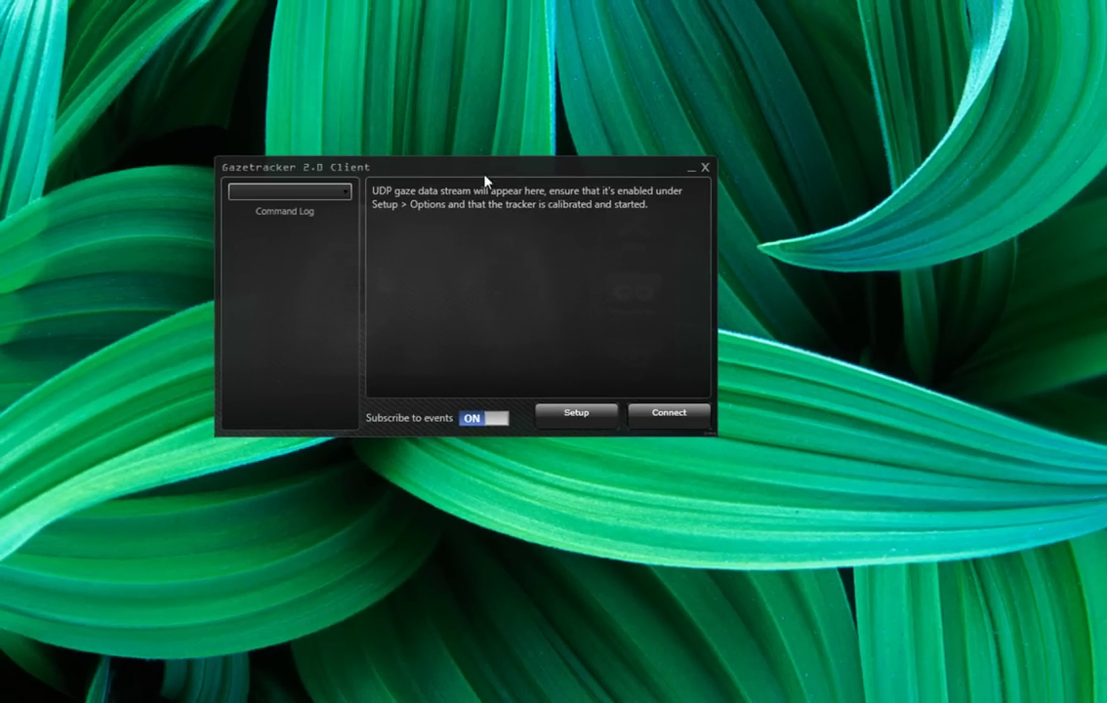
{"action": "left_click_drag", "start_coordinate": [485, 181], "coordinate": [152, 311]}
{"action": "left_click", "coordinate": [635, 228]}
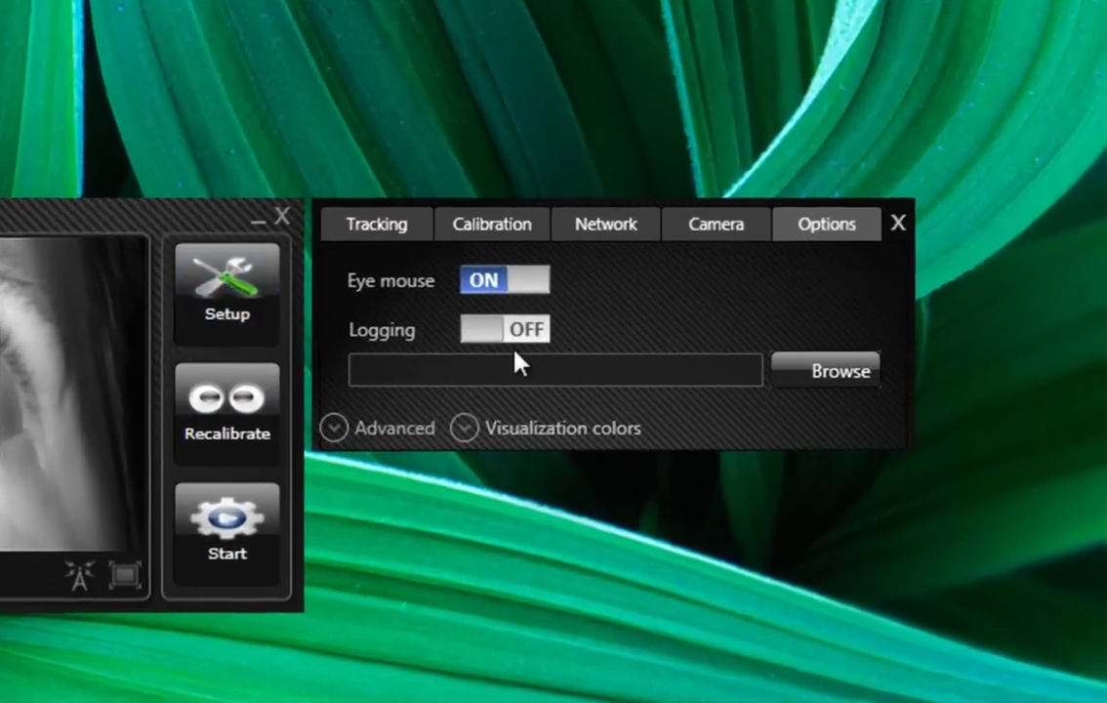
{"action": "left_click", "coordinate": [600, 232]}
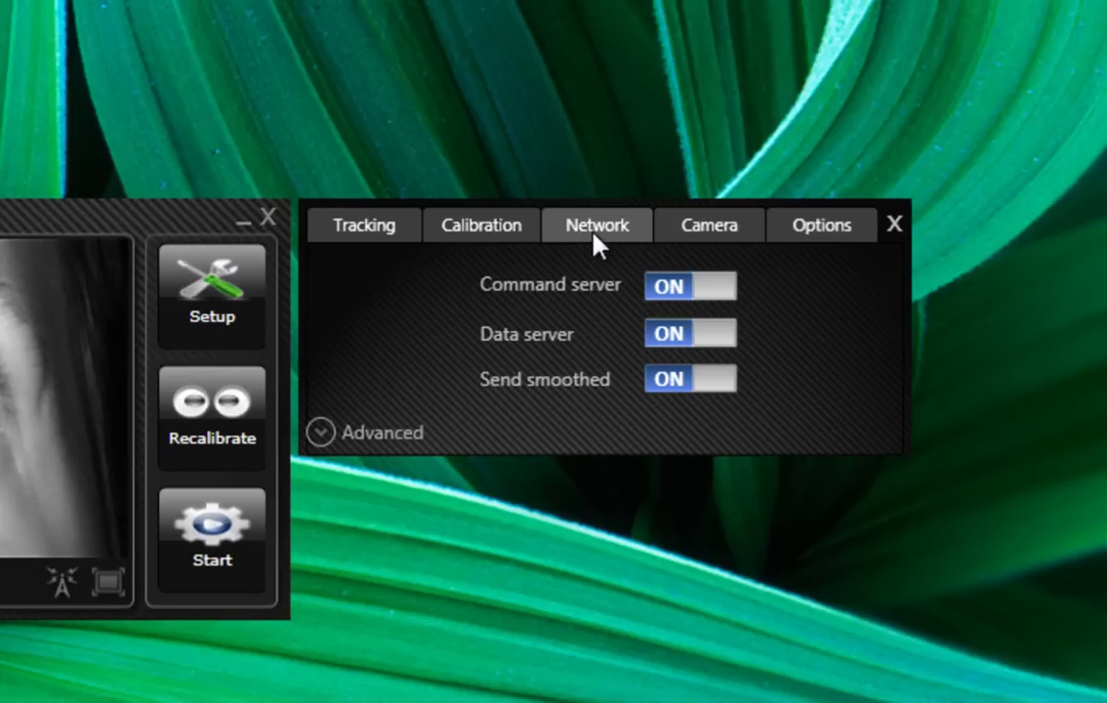
{"action": "left_click", "coordinate": [689, 286]}
{"action": "left_click", "coordinate": [691, 286]}
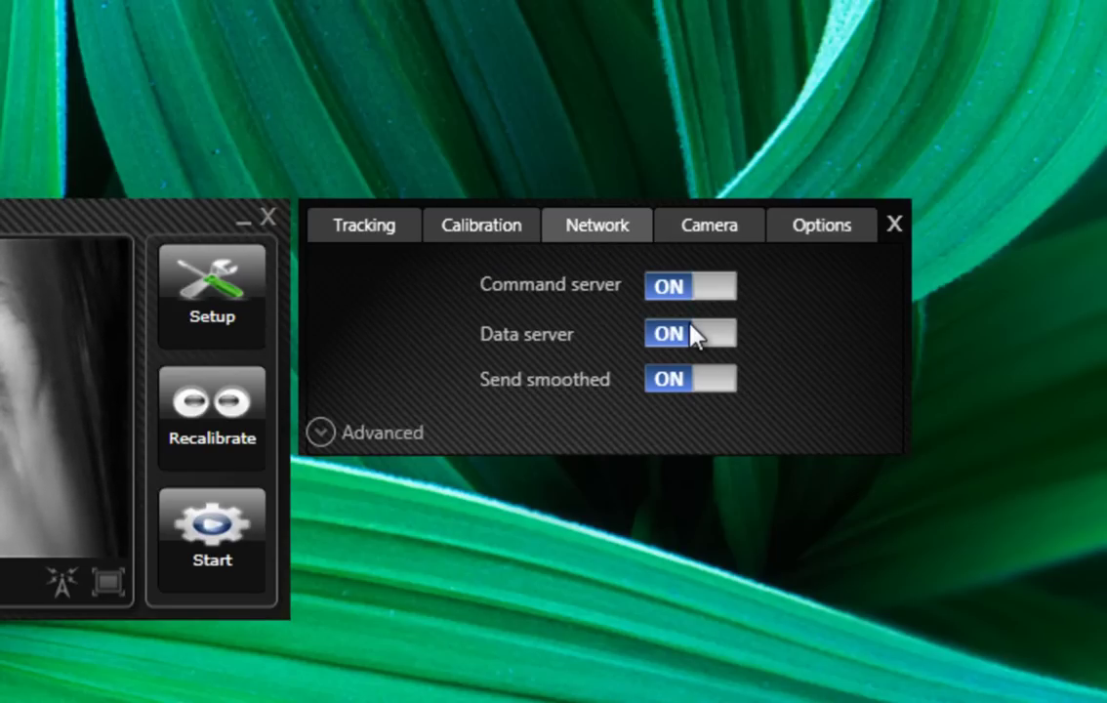
{"action": "left_click", "coordinate": [692, 333]}
{"action": "left_click", "coordinate": [692, 333]}
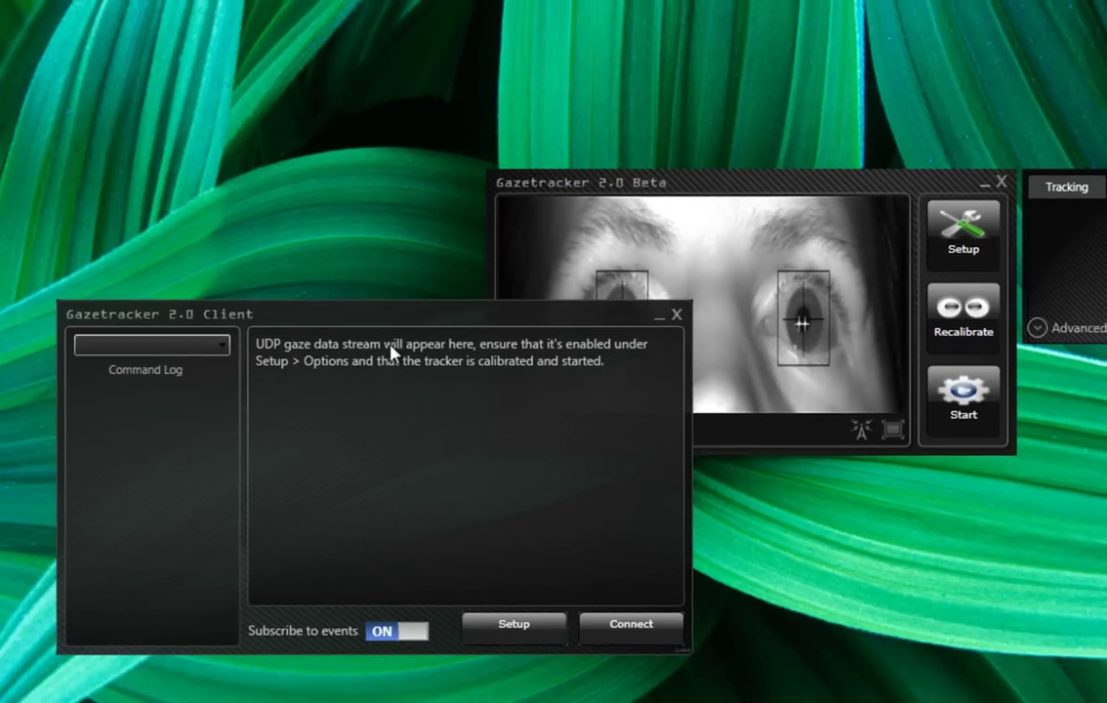
Step: Connect the client to the tracker to receive the gaze data stream, and move its window away from the camera view
{"action": "left_click", "coordinate": [607, 633]}
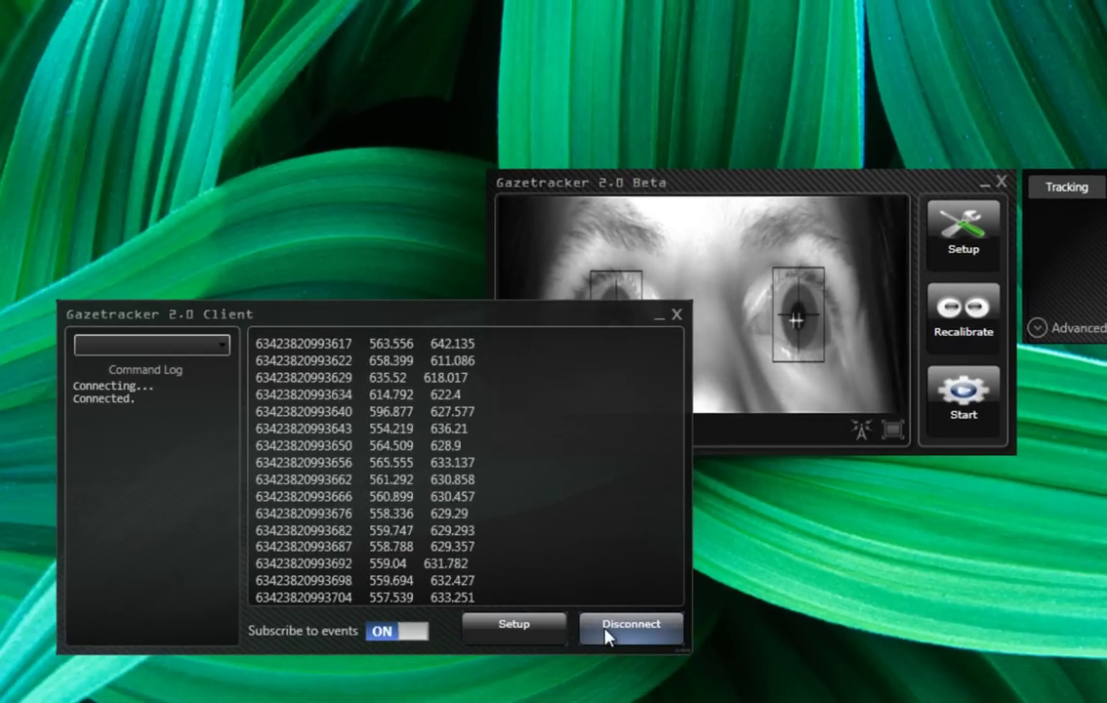
{"action": "mouse_move", "coordinate": [626, 252]}
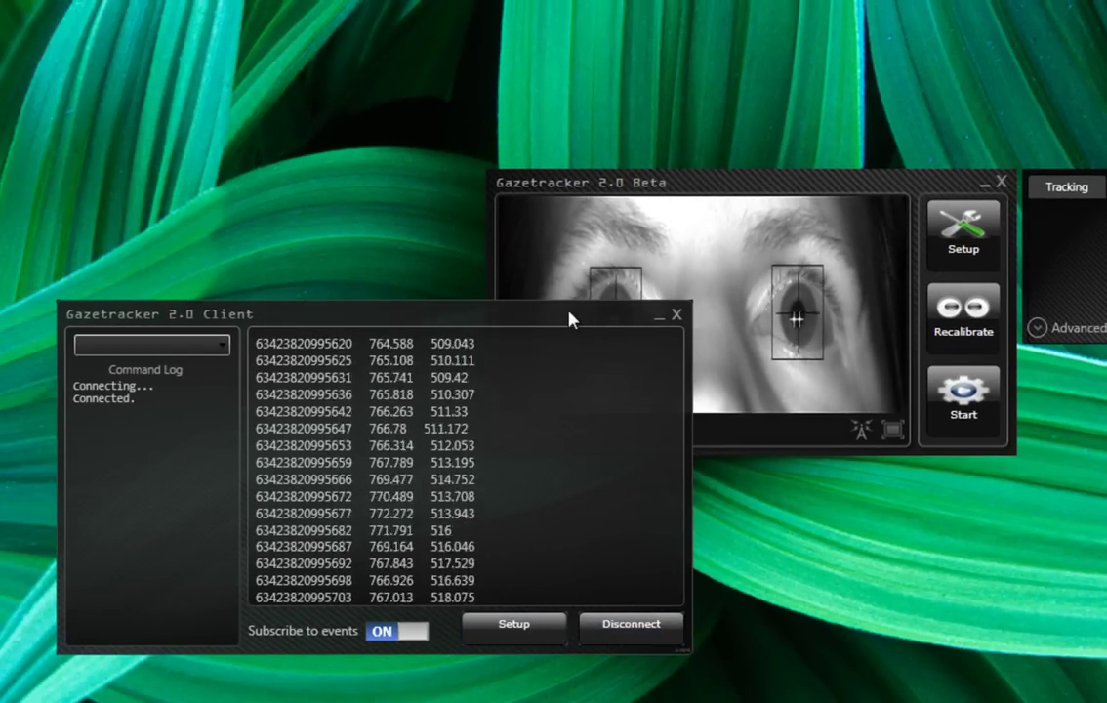
{"action": "left_click_drag", "start_coordinate": [568, 316], "coordinate": [561, 22]}
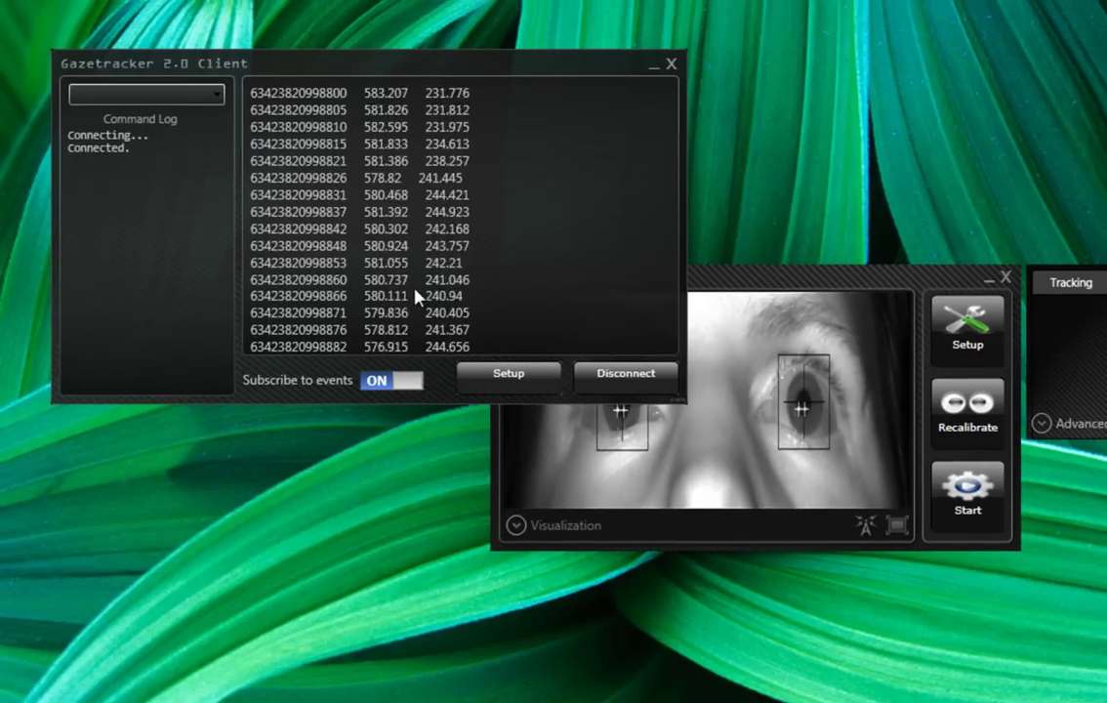
Step: Bring the tracker window in front of the client, and start and stop the tracker while the gaze data streams
{"action": "left_click", "coordinate": [752, 288]}
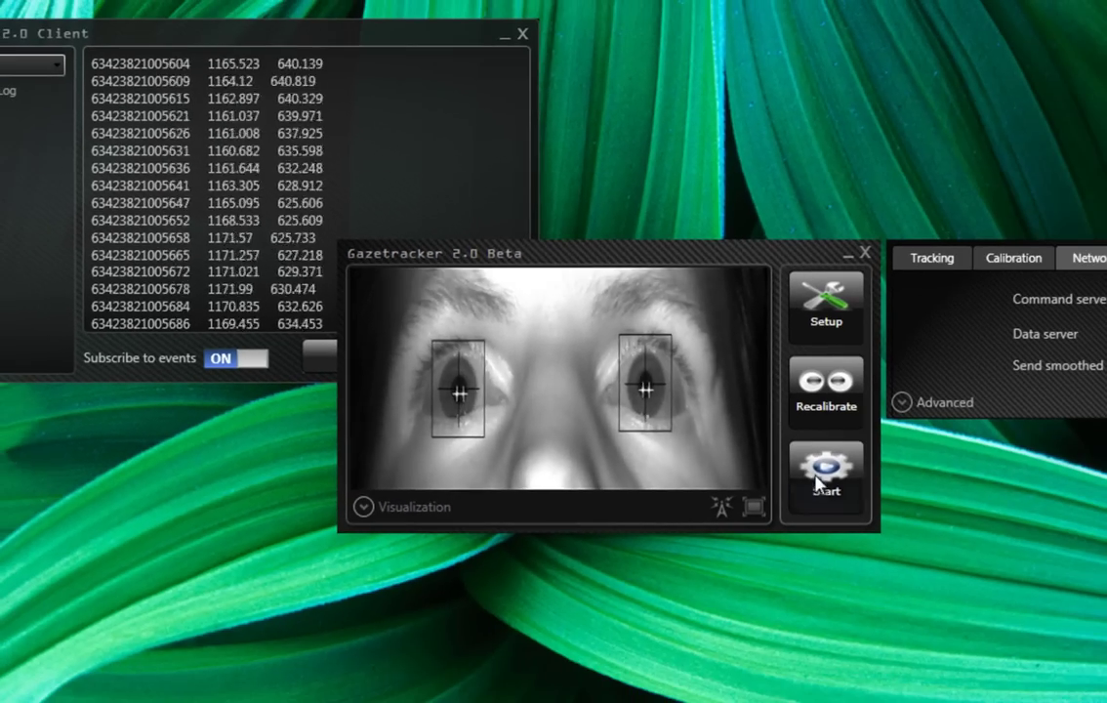
{"action": "left_click", "coordinate": [943, 533]}
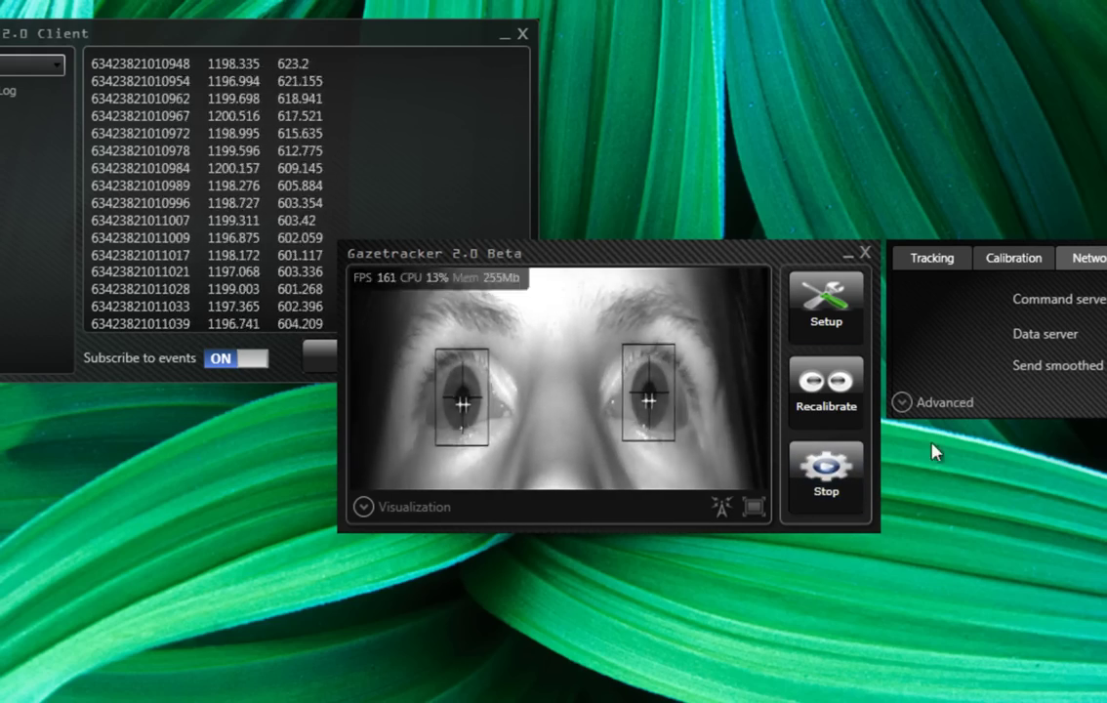
{"action": "left_click", "coordinate": [823, 473]}
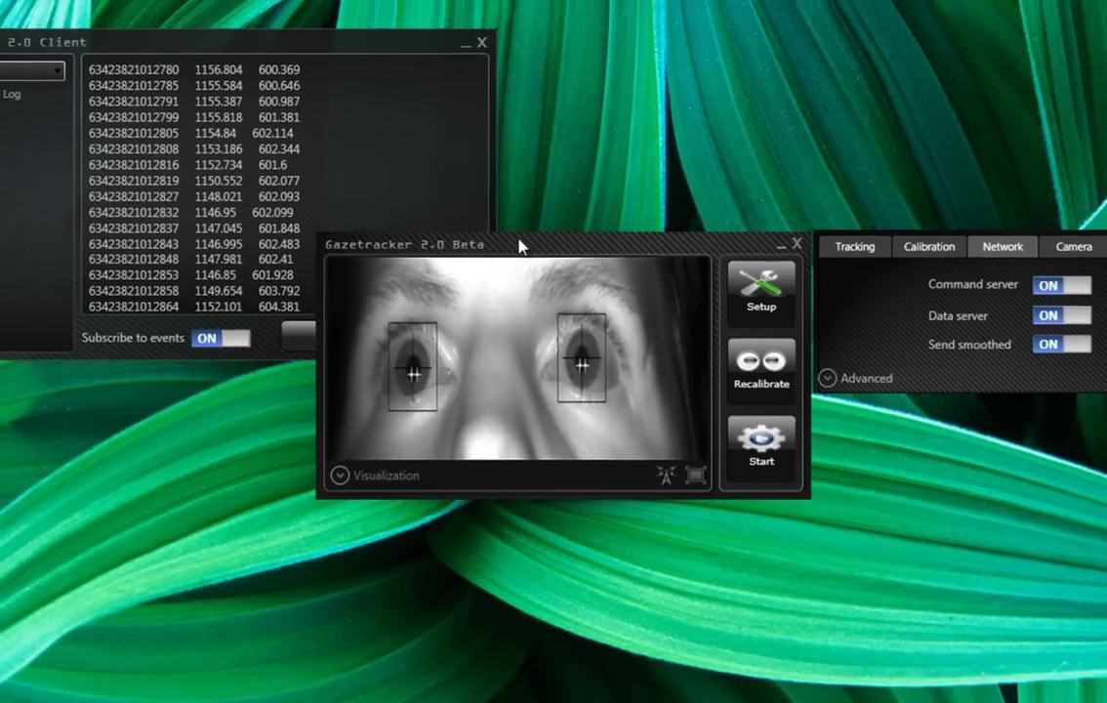